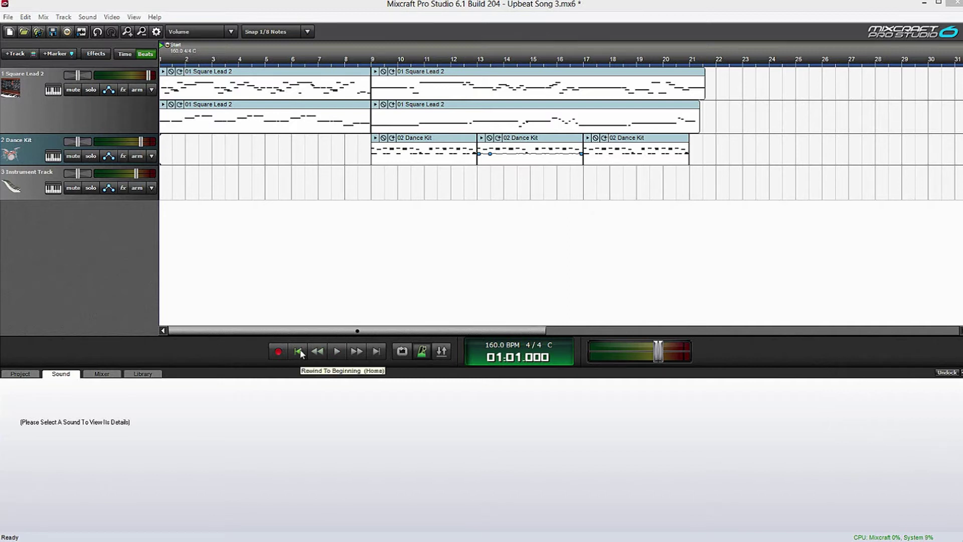
# - Play the song from the top and stop at 09:01.106, where the Dance Kit clips begin
pyautogui.click(337, 352)
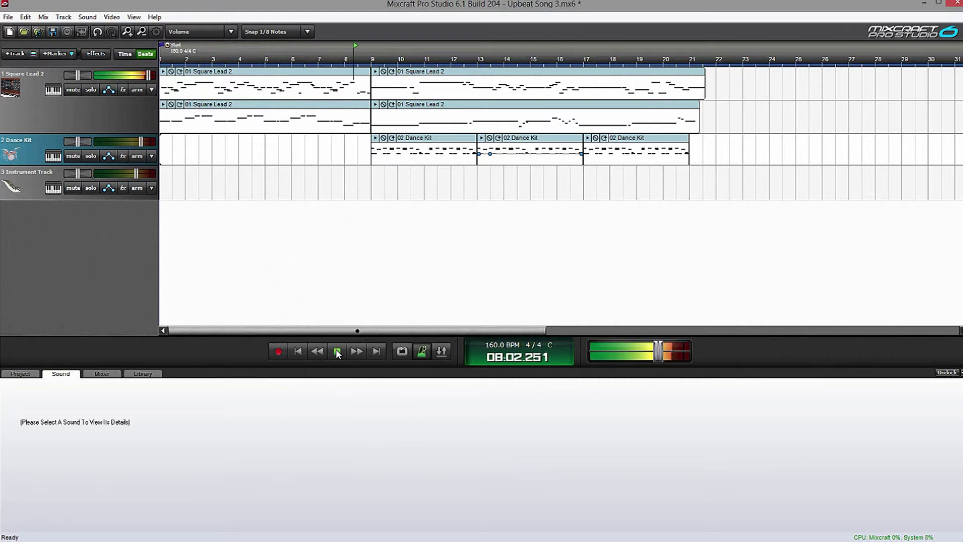
pyautogui.click(337, 352)
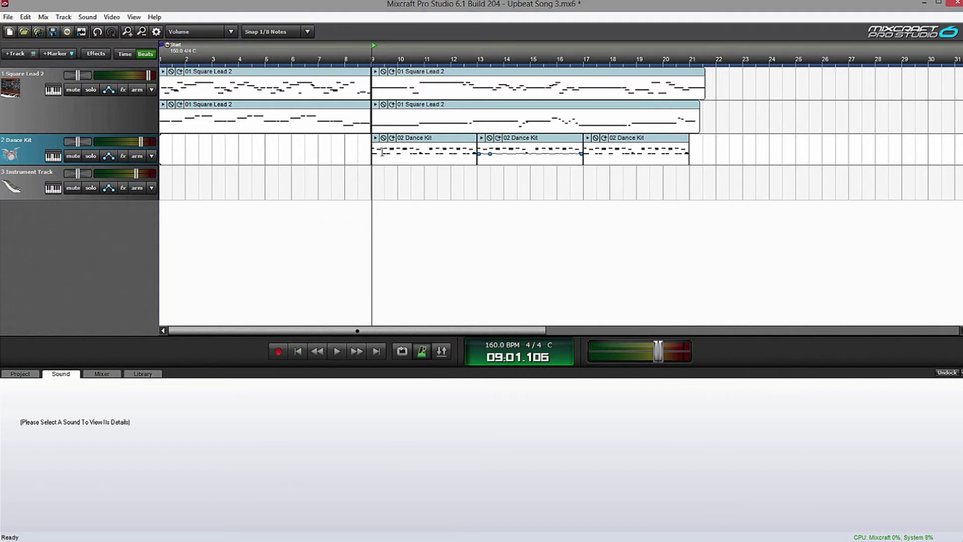
pyautogui.scroll(1, 540, 163)
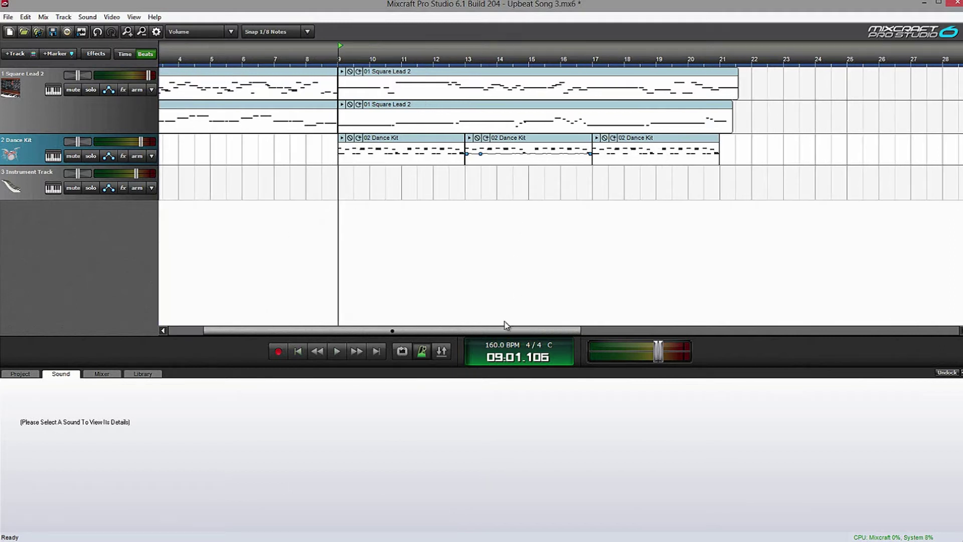
# - Zoom the timeline, view each of the three Dance Kit clips' notes, then rewind to 01:01.000
pyautogui.moveTo(503, 331); pyautogui.dragTo(514, 331)
pyautogui.click(358, 144)
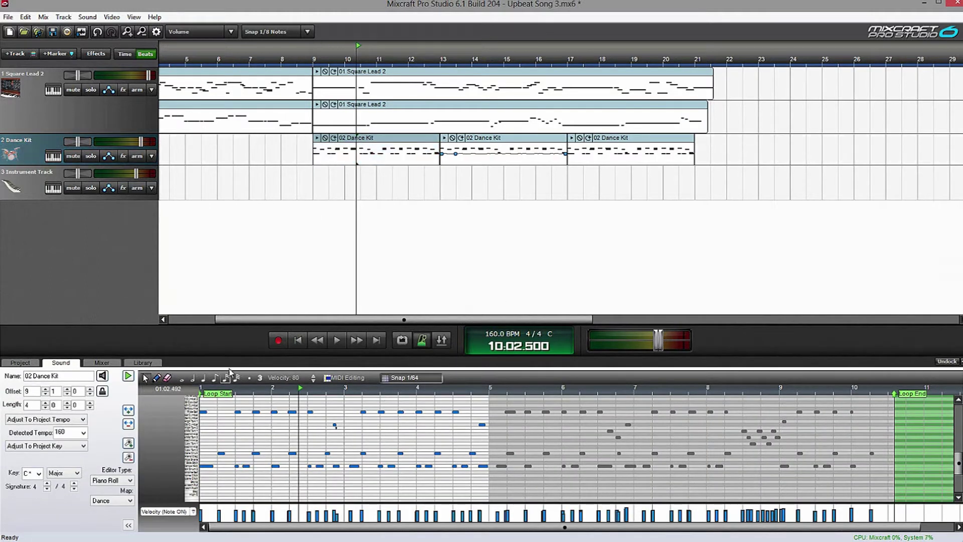
pyautogui.click(505, 146)
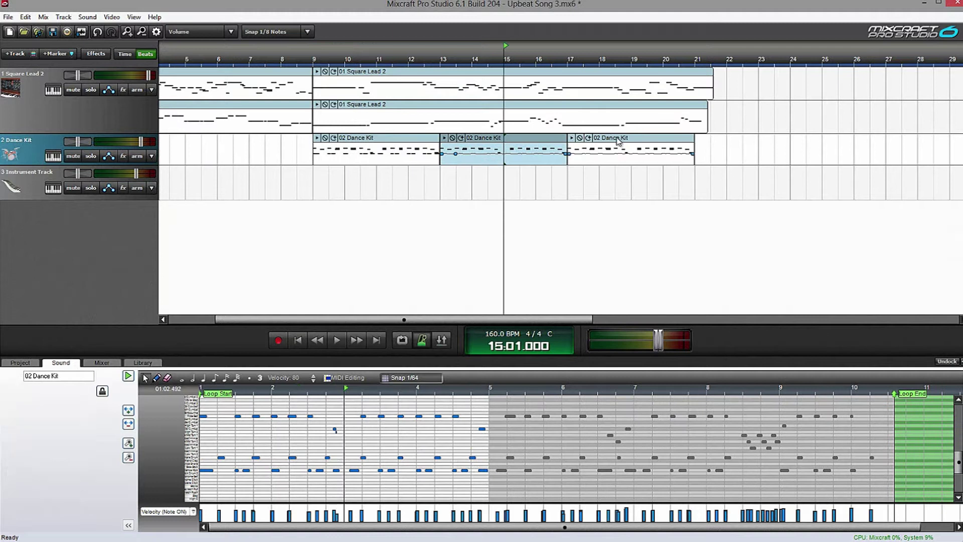
pyautogui.click(615, 146)
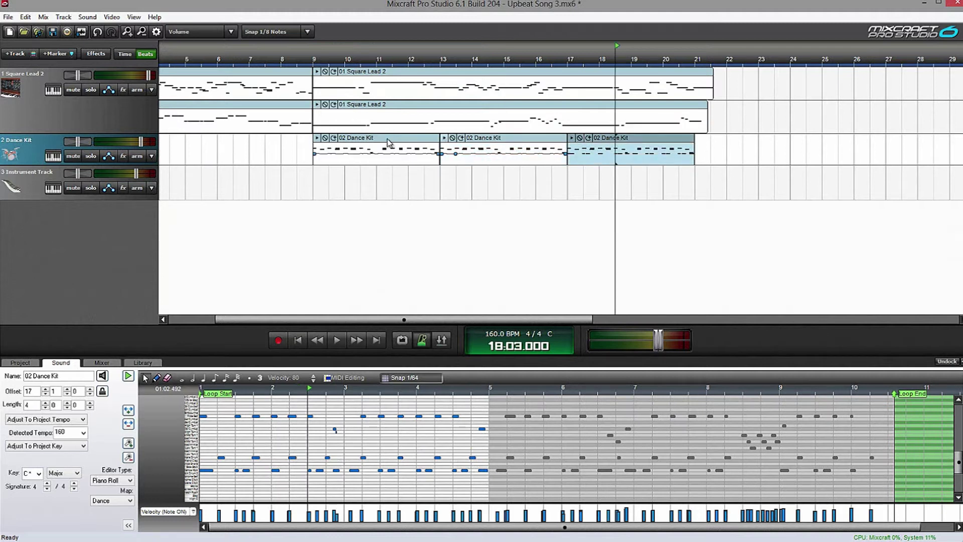
pyautogui.click(301, 341)
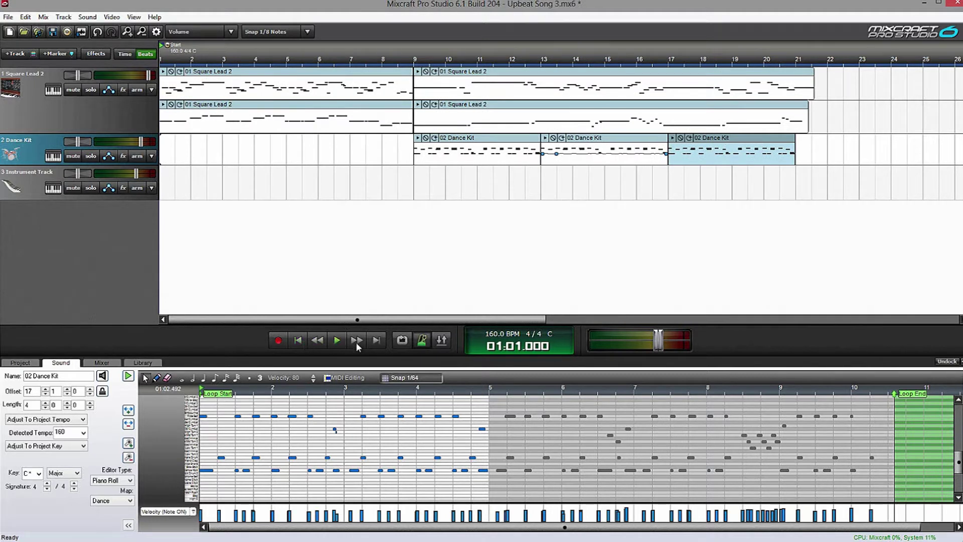
# - Set the metronome click to sound during Recording only, then replay the song from the top
pyautogui.click(422, 340)
pyautogui.click(418, 342)
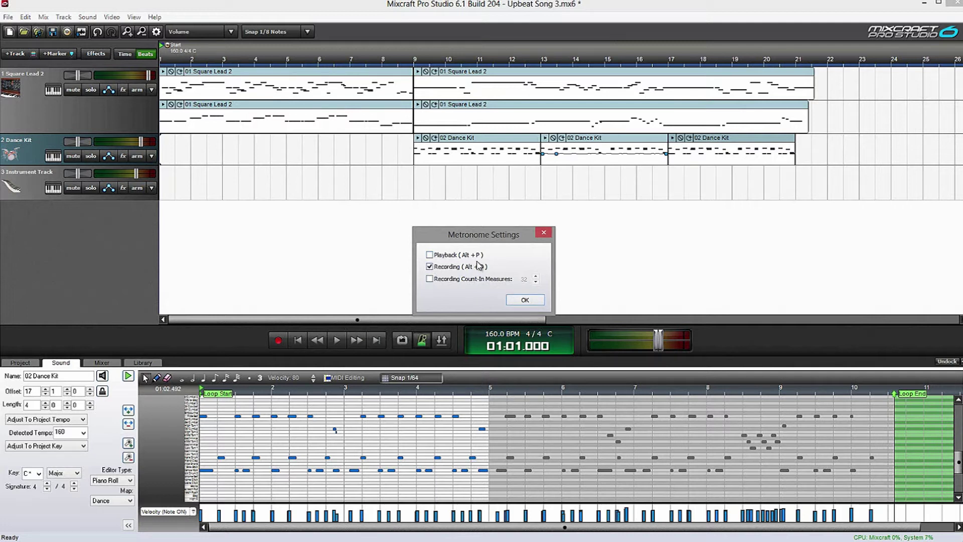
pyautogui.click(525, 301)
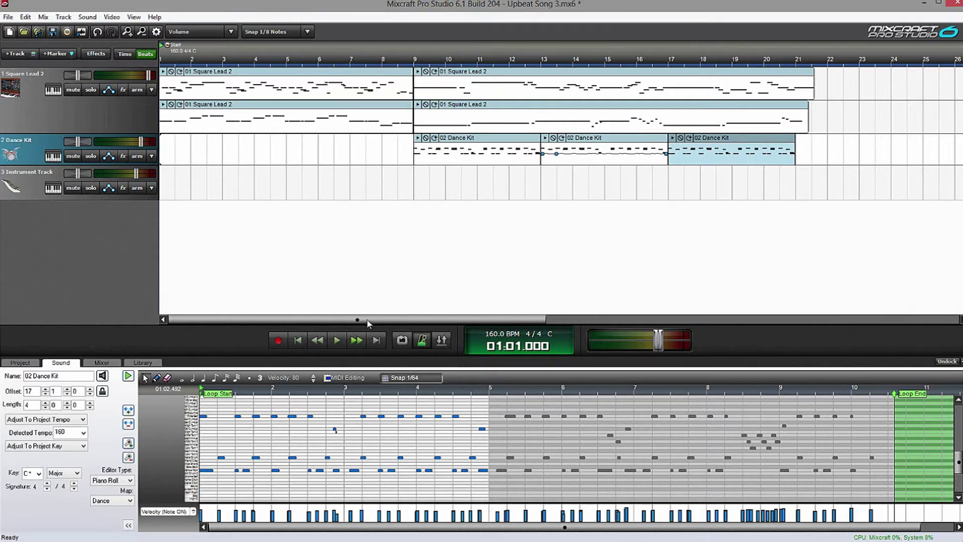
pyautogui.click(338, 341)
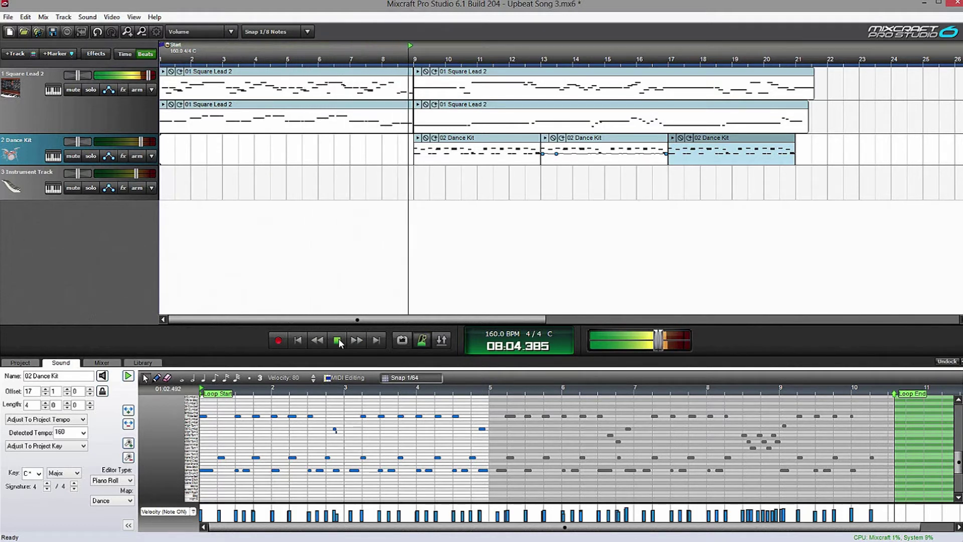
pyautogui.click(338, 342)
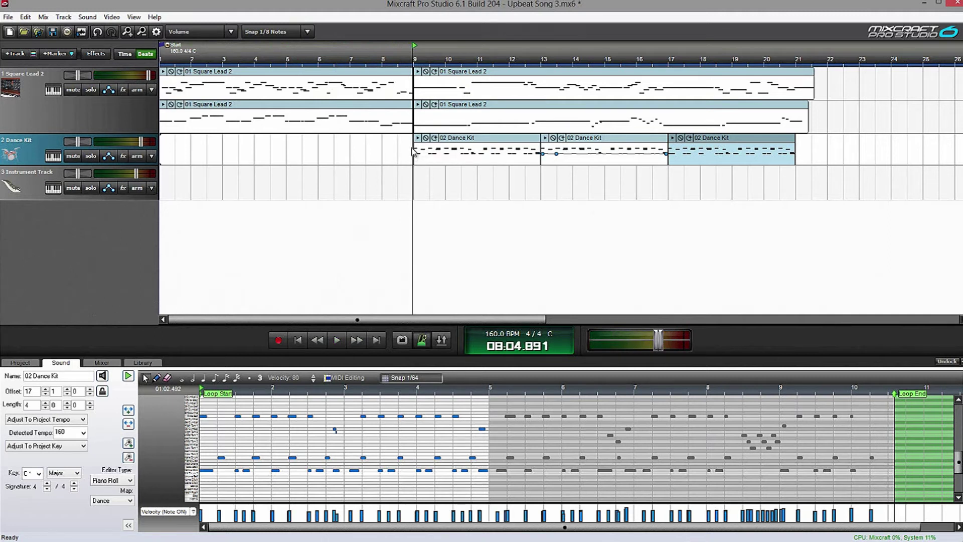
pyautogui.click(335, 341)
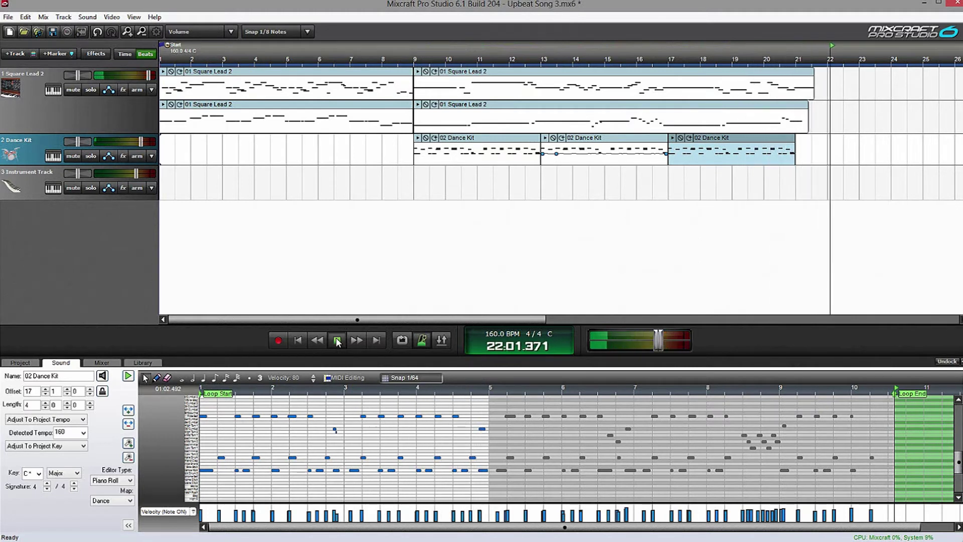
pyautogui.click(337, 340)
pyautogui.click(298, 341)
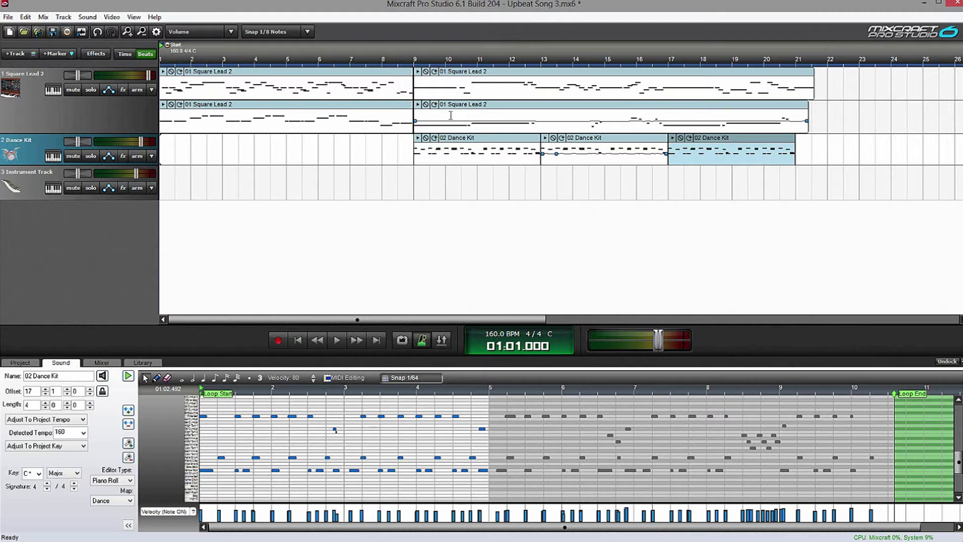
# - Shift the Square Lead 2 pan left and show its Track Volume automation lane
pyautogui.moveTo(67, 163); pyautogui.dragTo(66, 163)
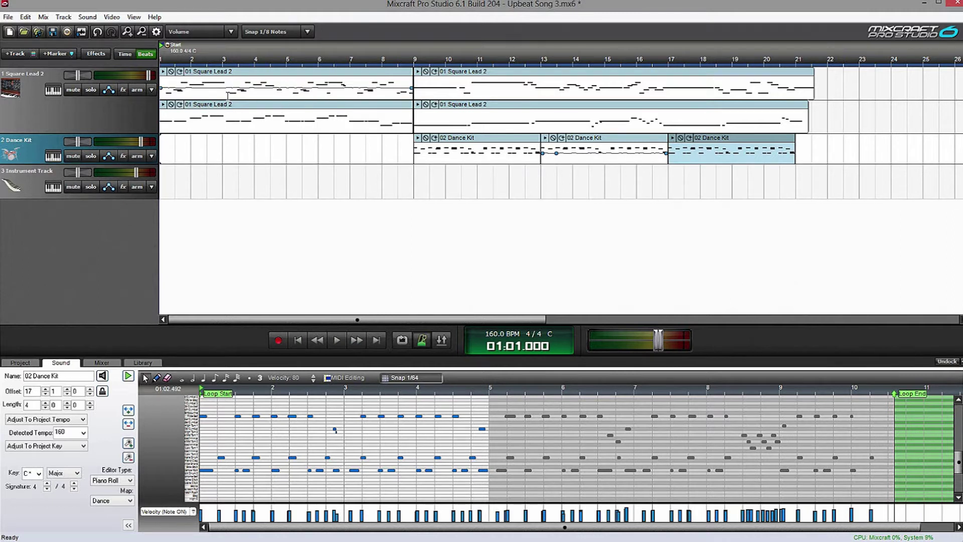
pyautogui.moveTo(77, 75)
pyautogui.mouseDown()
pyautogui.moveTo(30, 75)
pyautogui.moveTo(145, 75)
pyautogui.moveTo(20, 75)
pyautogui.moveTo(82, 80)
pyautogui.mouseUp()
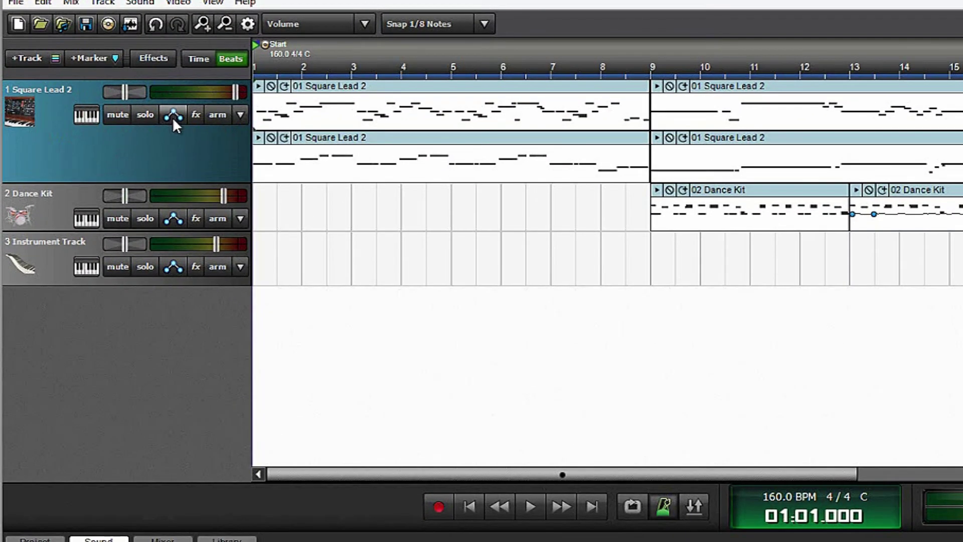
pyautogui.click(173, 116)
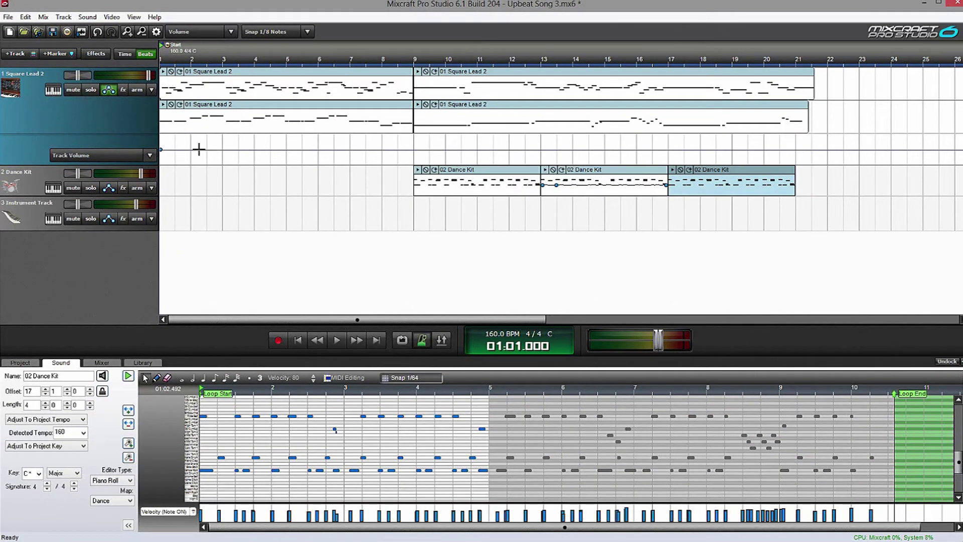
# - Add Square Lead 2 volume points at bars 2 and 4, plus a dipped point near bar 3
pyautogui.click(194, 149)
pyautogui.click(265, 149)
pyautogui.moveTo(230, 151)
pyautogui.mouseDown()
pyautogui.moveTo(233, 166)
pyautogui.moveTo(230, 149)
pyautogui.mouseUp()
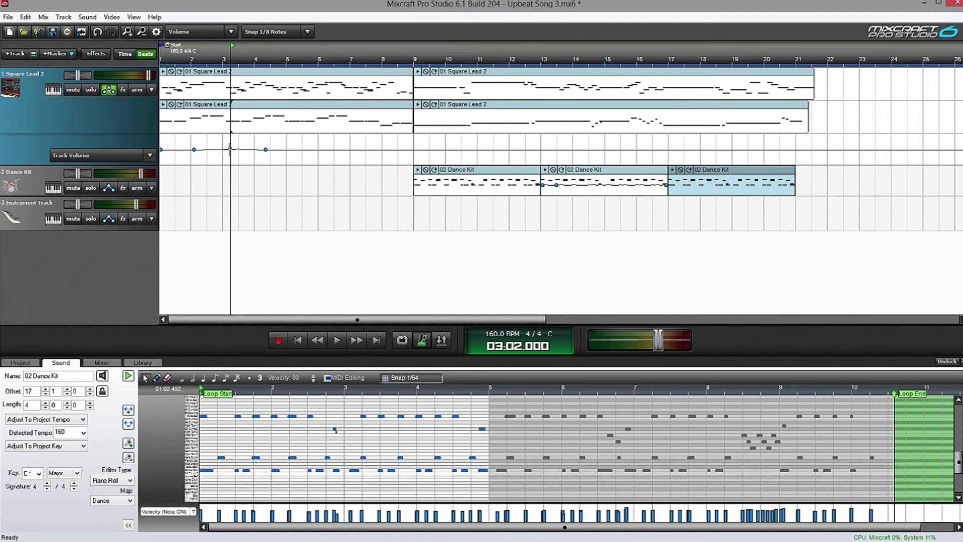
pyautogui.click(150, 155)
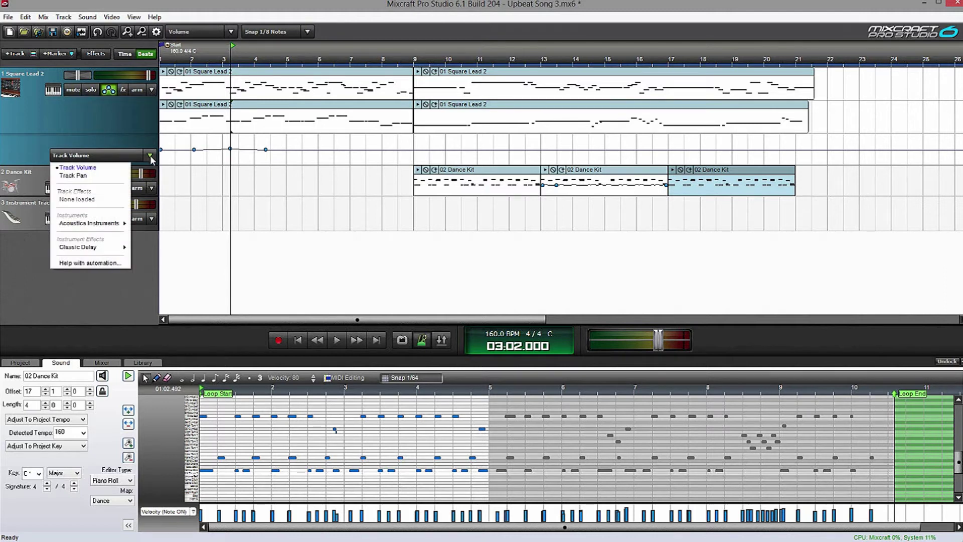
# - Switch the lane to Track Pan and add pan points around bars 2 and 4, raising bar 4
pyautogui.click(90, 179)
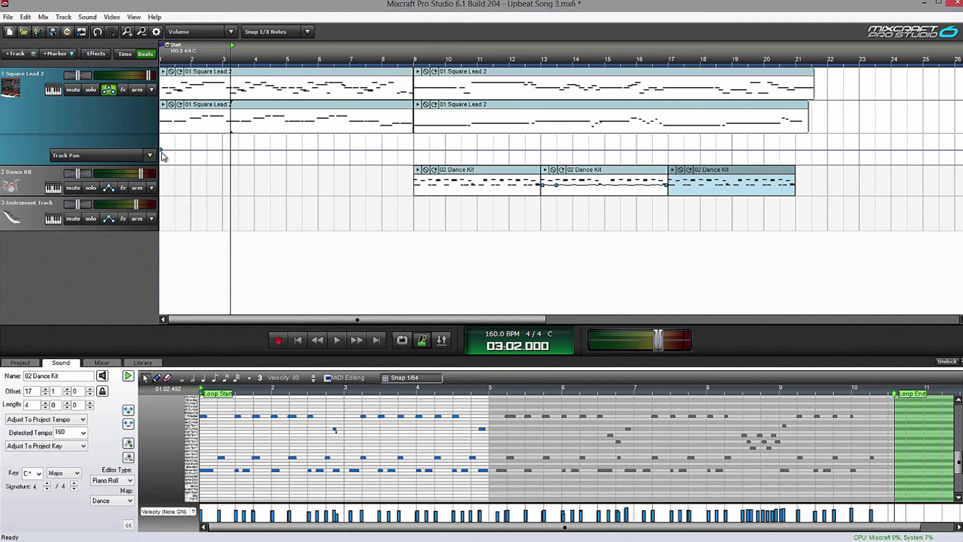
pyautogui.moveTo(164, 153)
pyautogui.moveTo(162, 150); pyautogui.dragTo(162, 156)
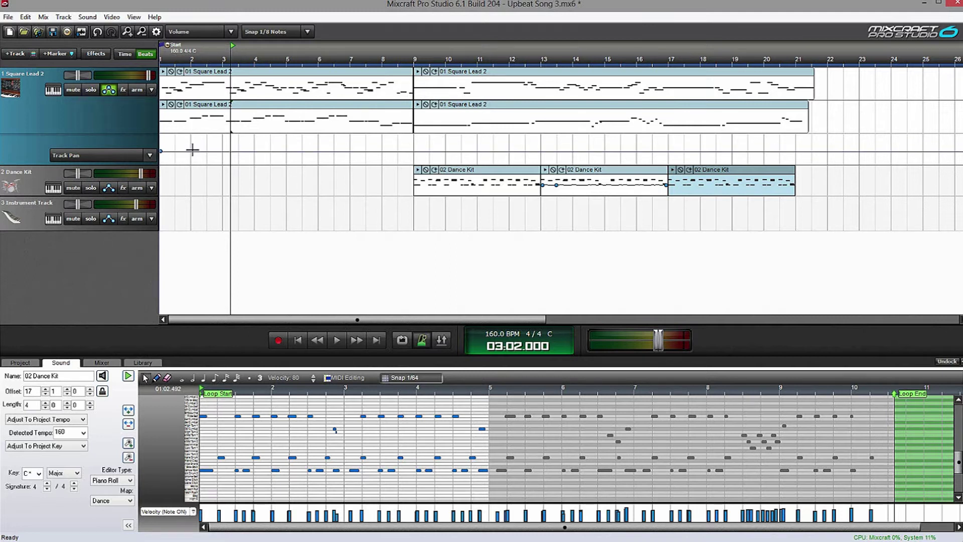
pyautogui.click(202, 160)
pyautogui.click(238, 148)
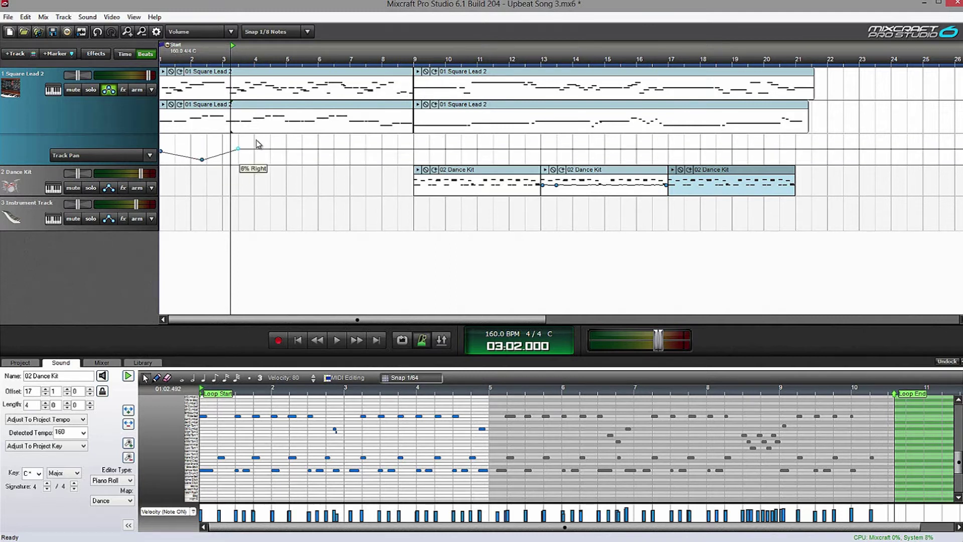
pyautogui.click(262, 139)
# - Add pan points at bar 6 (63% Left), bar 8 (right peak), bar 10 (63% Left), then rewind
pyautogui.moveTo(315, 140); pyautogui.dragTo(318, 158)
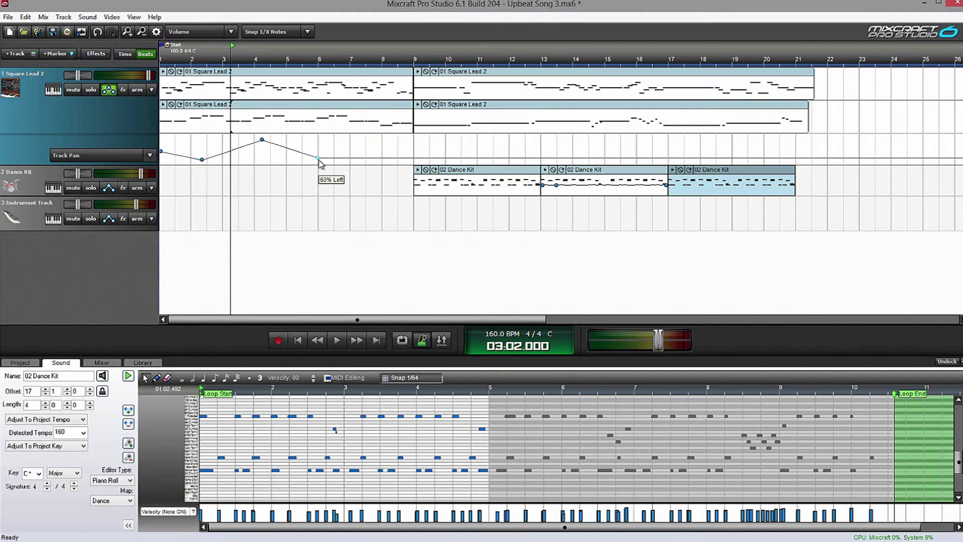
pyautogui.click(390, 149)
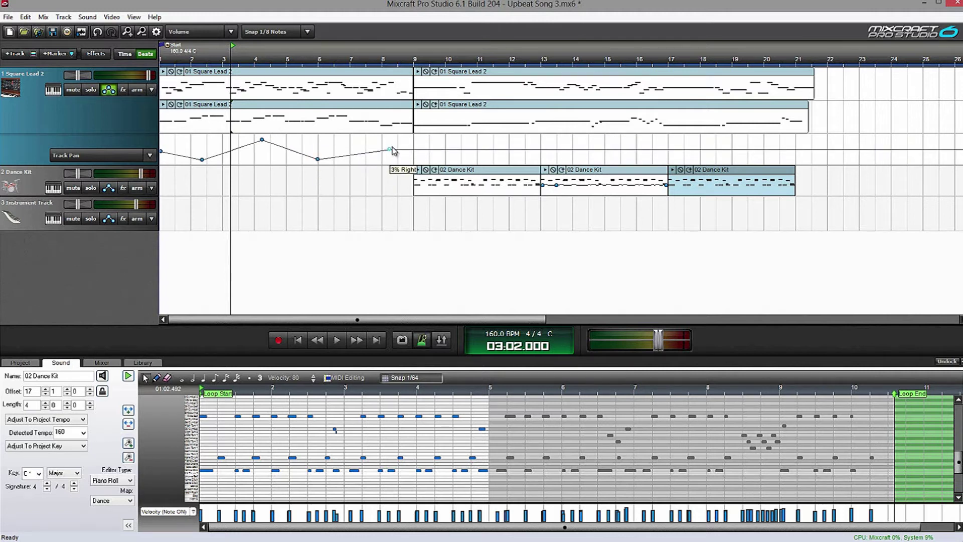
pyautogui.moveTo(391, 149); pyautogui.dragTo(385, 141)
pyautogui.moveTo(448, 147); pyautogui.dragTo(449, 160)
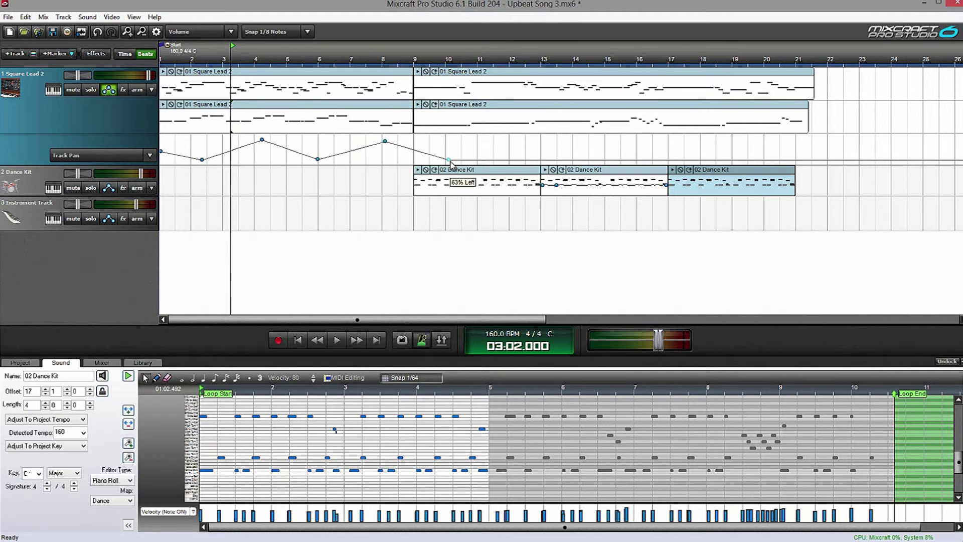
pyautogui.click(290, 343)
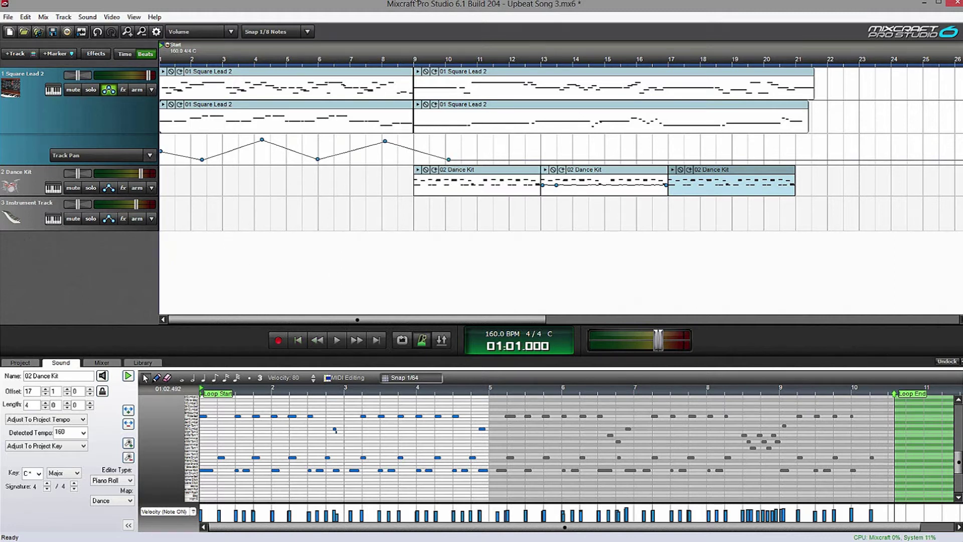
# - Play back the pan sweep, add a pan point on bar 9, and raise the bar-6 point to about 13% Right
pyautogui.press('space')
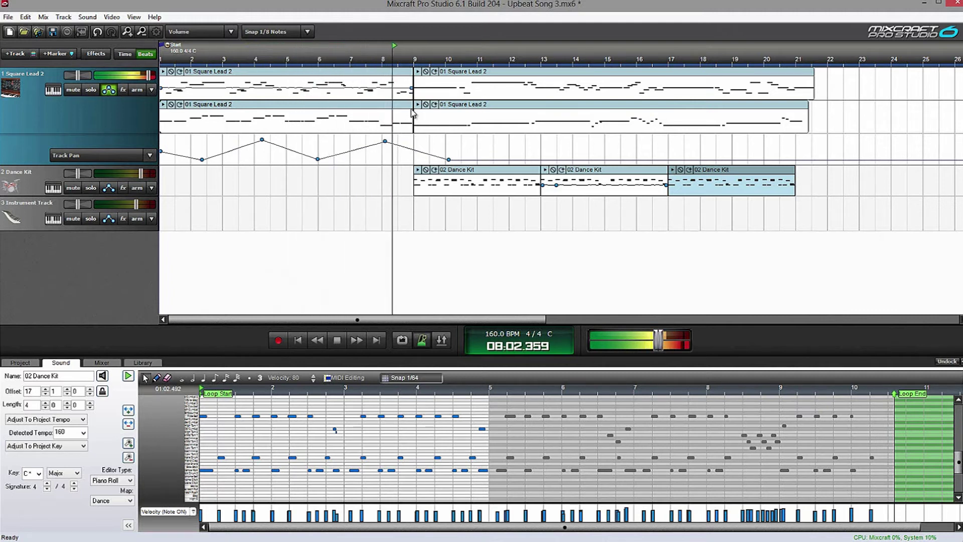
pyautogui.press('space')
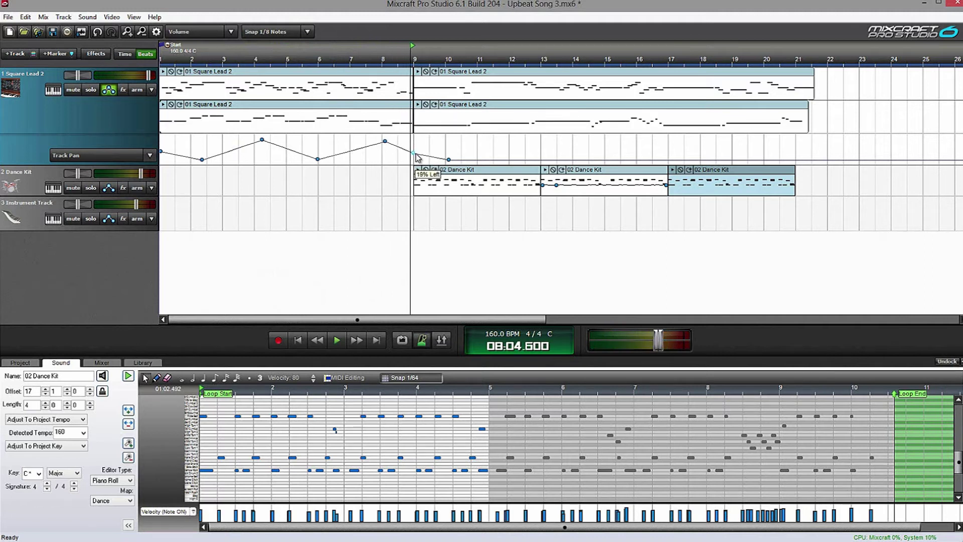
pyautogui.click(417, 149)
pyautogui.moveTo(421, 154); pyautogui.dragTo(416, 156)
pyautogui.moveTo(318, 159)
pyautogui.mouseDown()
pyautogui.moveTo(315, 151)
pyautogui.moveTo(280, 164)
pyautogui.moveTo(333, 144)
pyautogui.moveTo(317, 148)
pyautogui.moveTo(324, 168)
pyautogui.moveTo(306, 176)
pyautogui.moveTo(323, 155)
pyautogui.moveTo(309, 161)
pyautogui.moveTo(333, 166)
pyautogui.moveTo(310, 164)
pyautogui.moveTo(320, 163)
pyautogui.moveTo(319, 140)
pyautogui.moveTo(320, 149)
pyautogui.mouseUp()
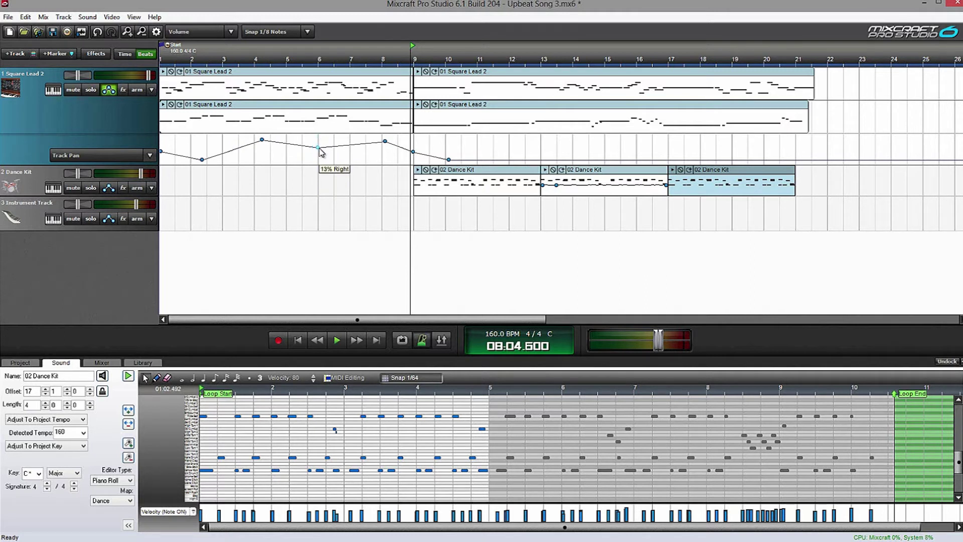
pyautogui.click(150, 155)
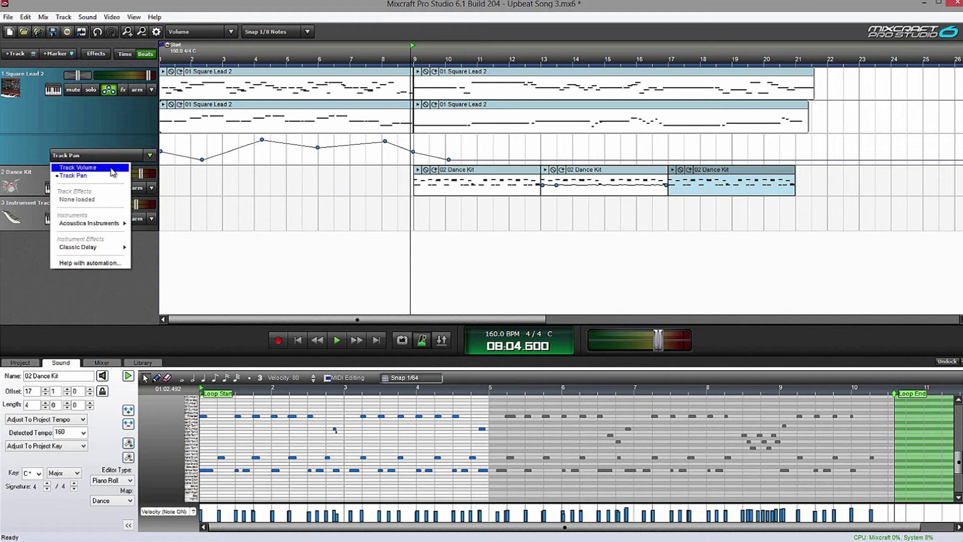
# - Switch back to Track Volume and enter an exact value for the bar-4 volume point
pyautogui.click(112, 169)
pyautogui.rightClick(266, 149)
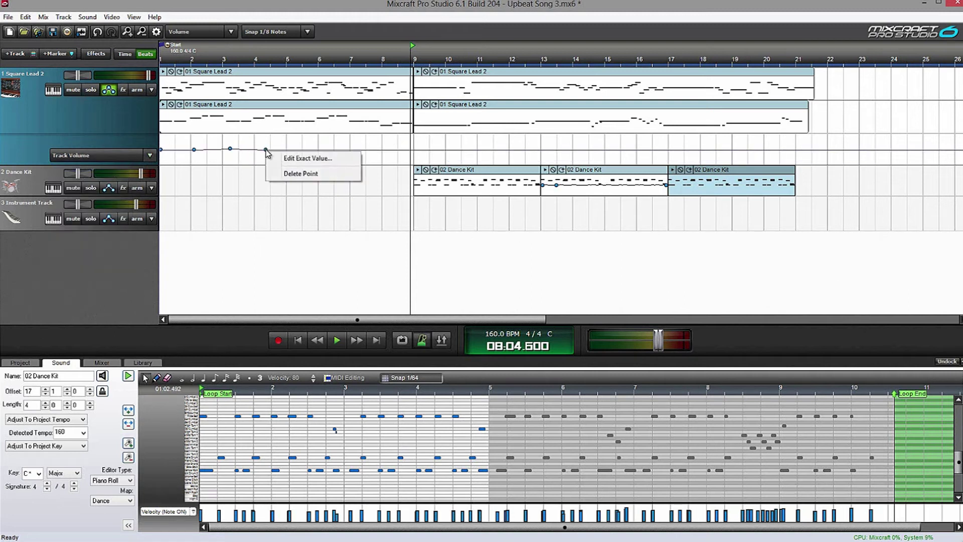
pyautogui.click(307, 158)
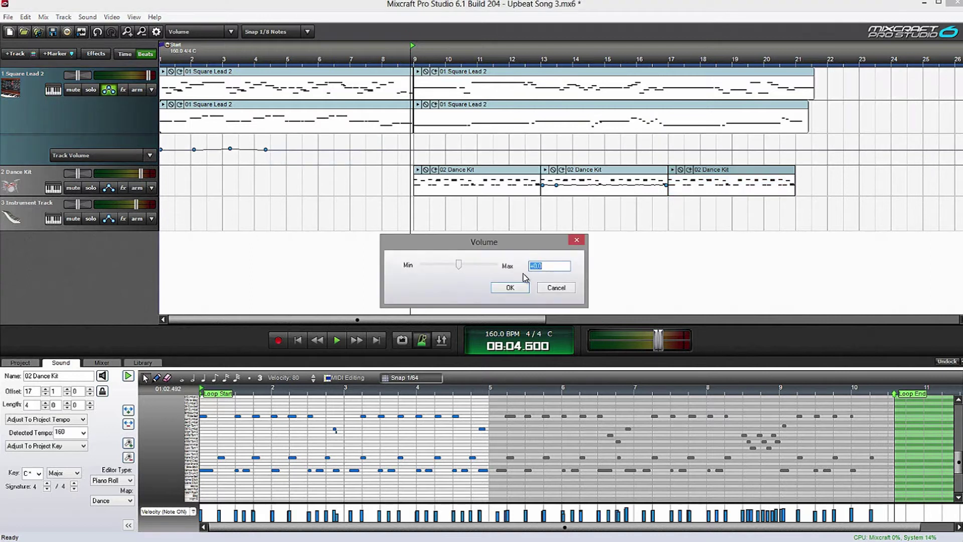
pyautogui.moveTo(497, 248); pyautogui.dragTo(457, 280)
pyautogui.click(543, 273)
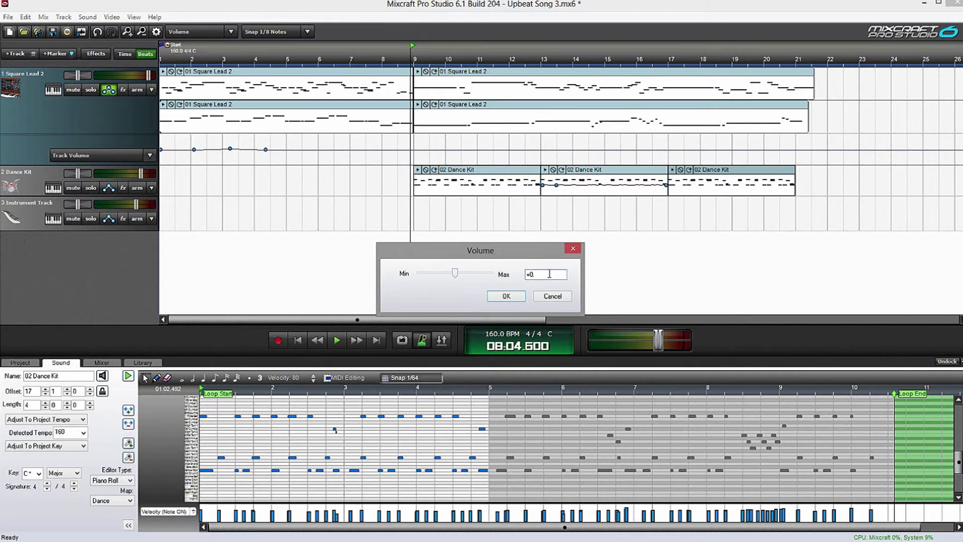
pyautogui.click(505, 297)
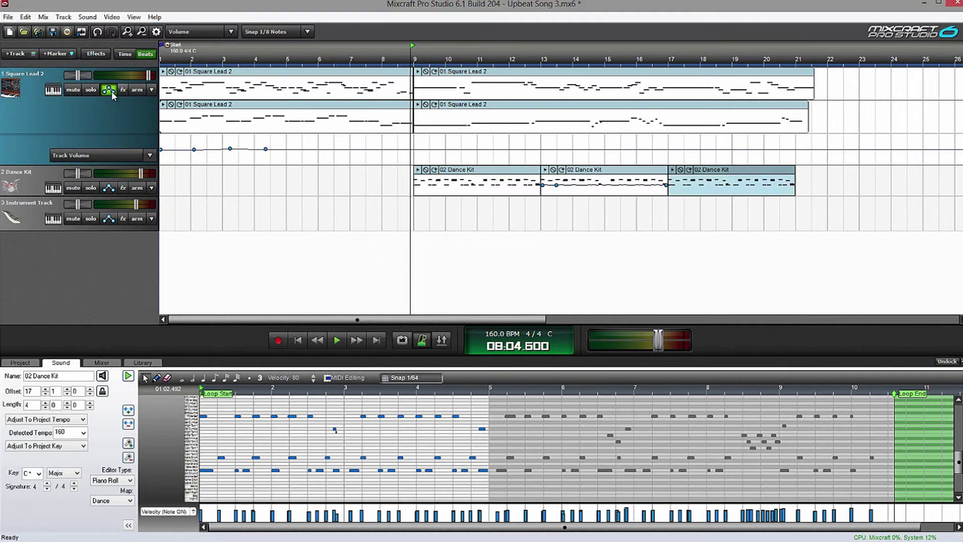
# - Set the envelope point's exact value to +0.1, then drag it down to about -4.4 dB
pyautogui.rightClick(264, 148)
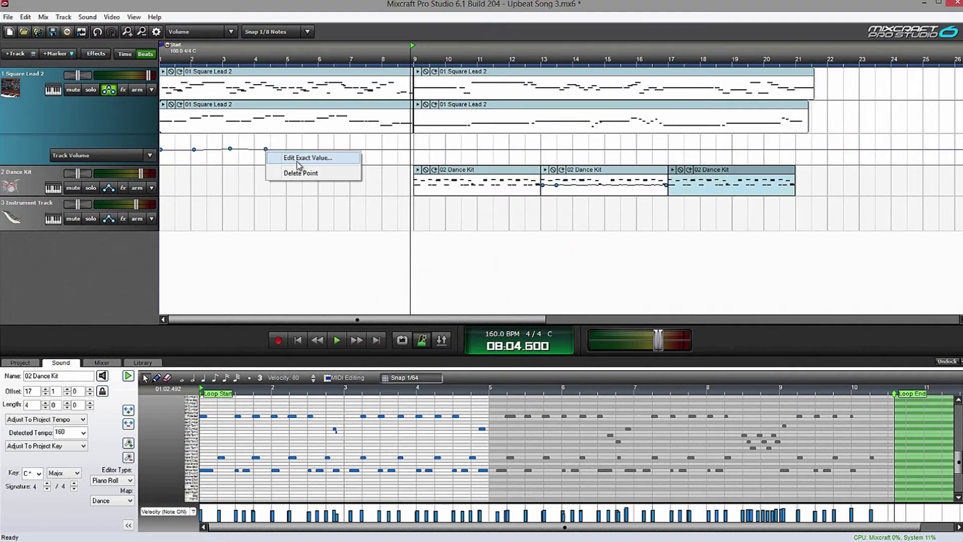
pyautogui.click(291, 157)
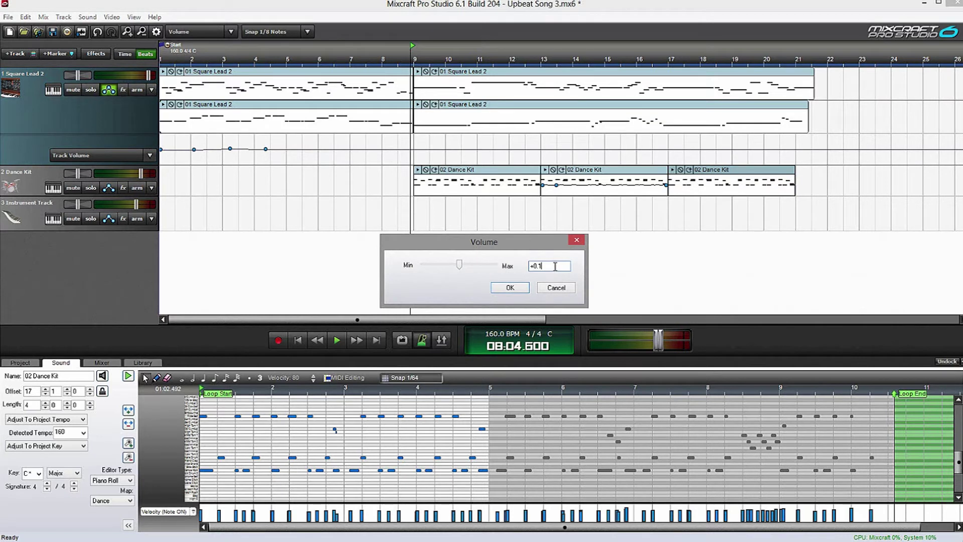
pyautogui.click(510, 287)
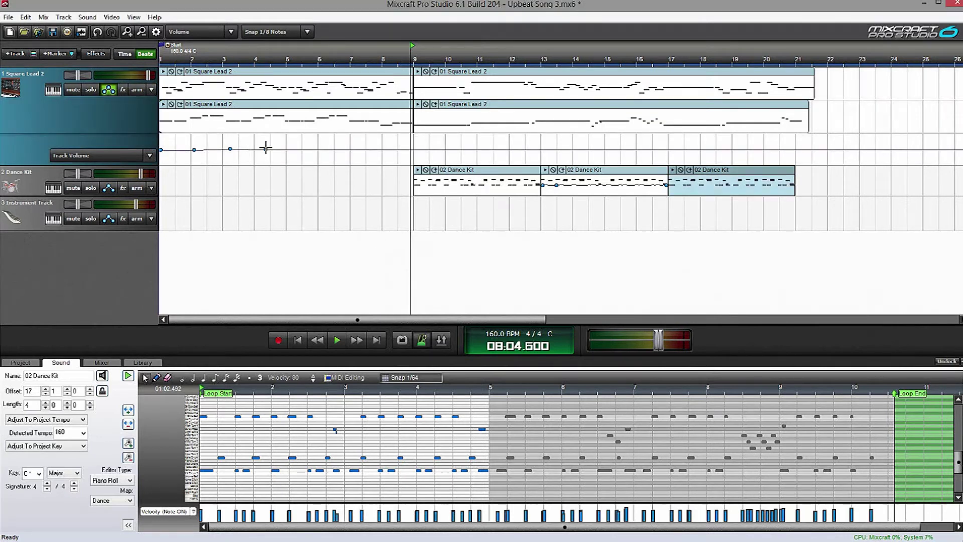
pyautogui.moveTo(266, 147); pyautogui.dragTo(268, 154)
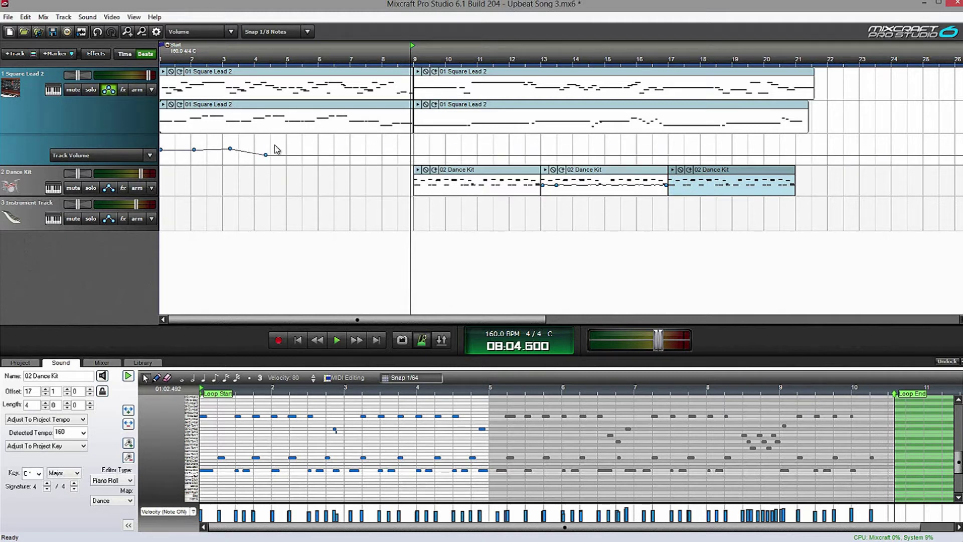
# - Rewind to the start and set the last Square Lead 2 volume point to exactly +3.1
pyautogui.click(298, 342)
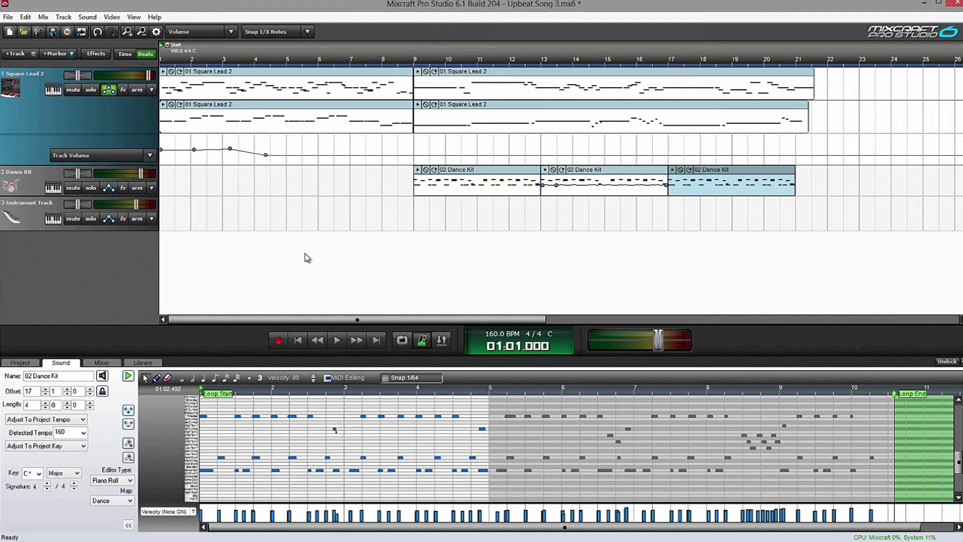
pyautogui.rightClick(266, 155)
pyautogui.click(308, 164)
pyautogui.moveTo(439, 264); pyautogui.dragTo(474, 265)
pyautogui.click(504, 290)
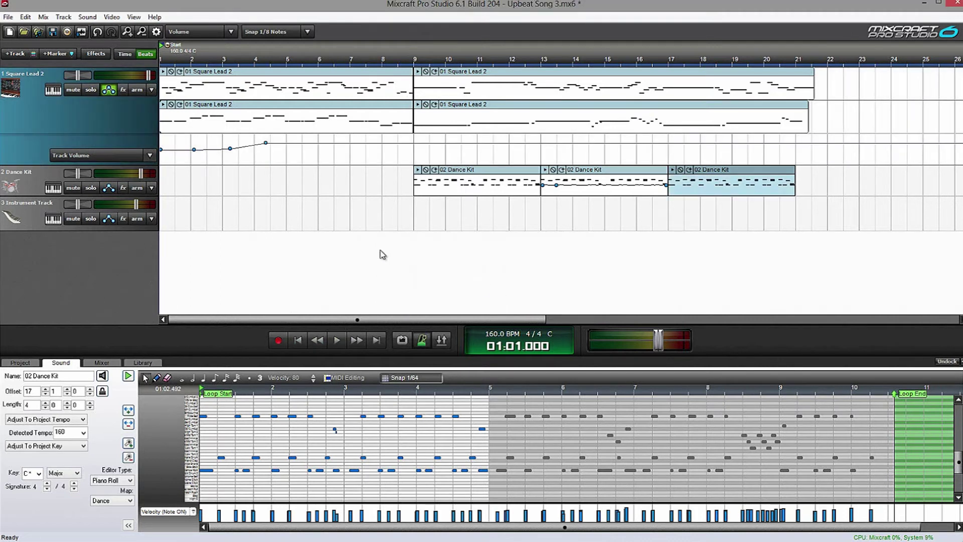
pyautogui.click(15, 226)
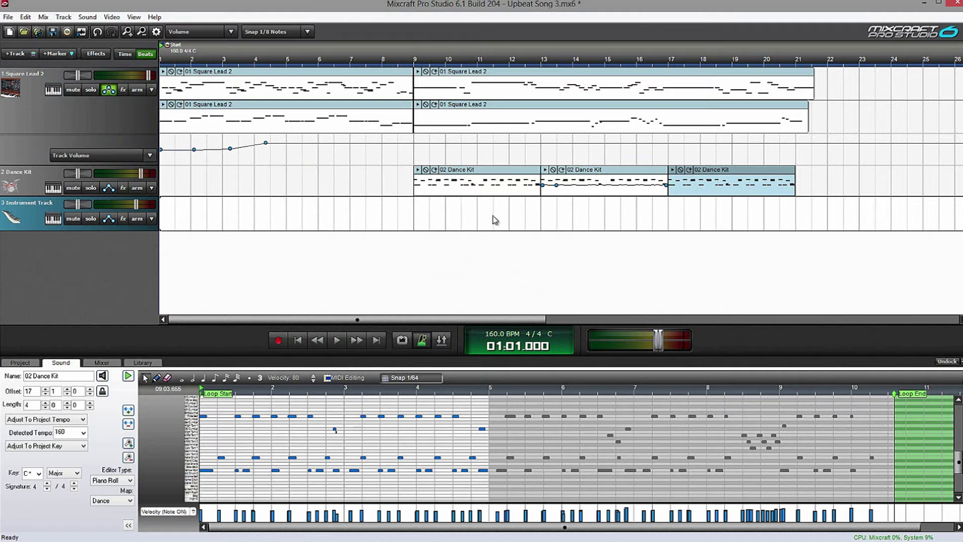
# - Arm the Instrument Track and check its MIDI input is receiving from all devices and channels
pyautogui.click(137, 219)
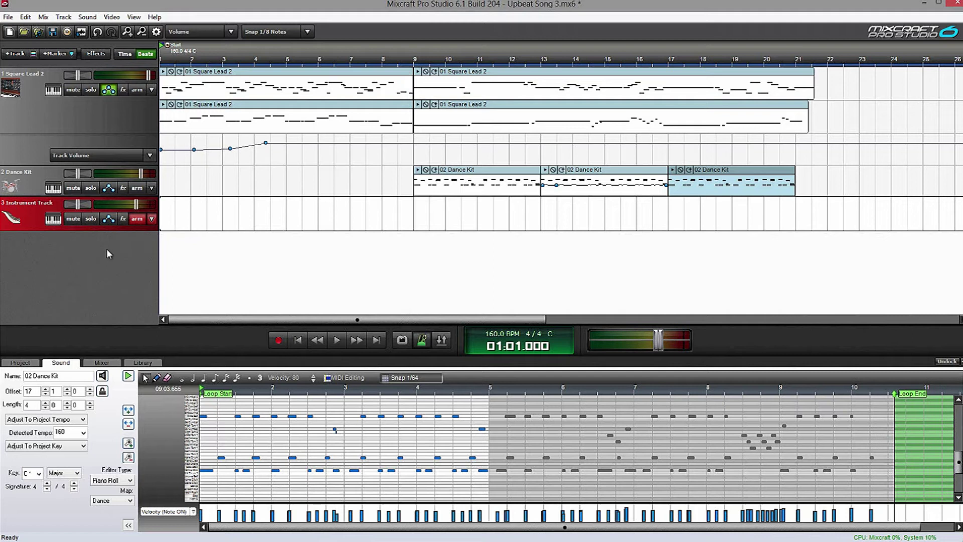
pyautogui.click(152, 219)
pyautogui.moveTo(175, 235)
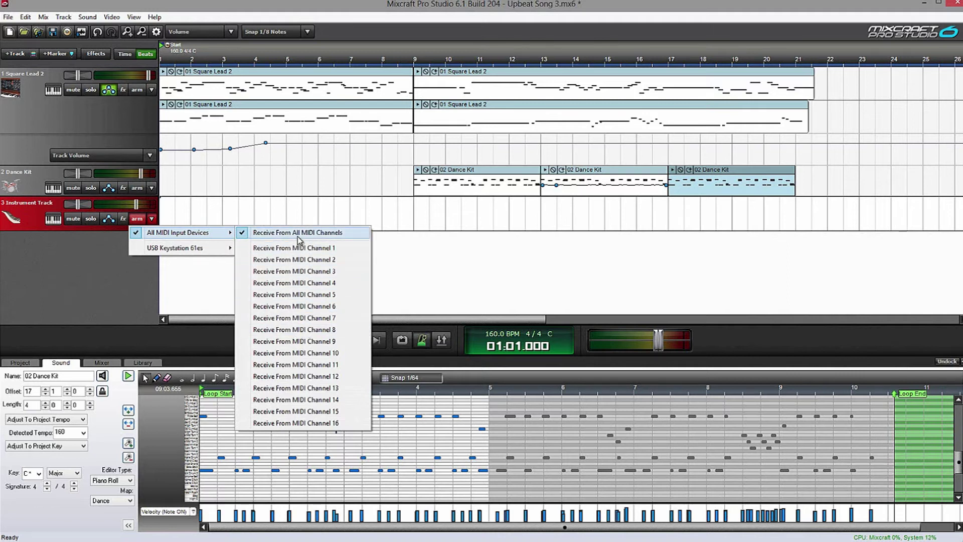
pyautogui.moveTo(173, 254)
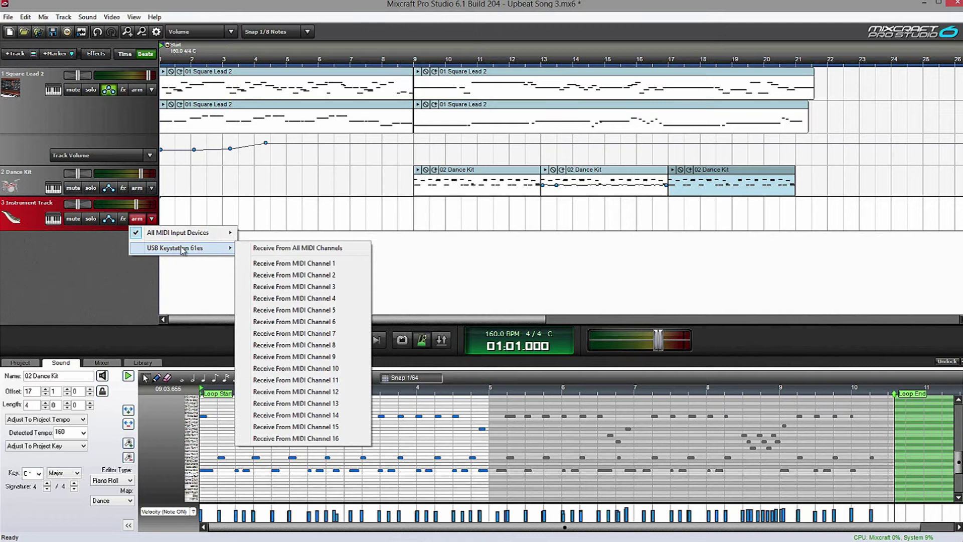
pyautogui.moveTo(215, 233)
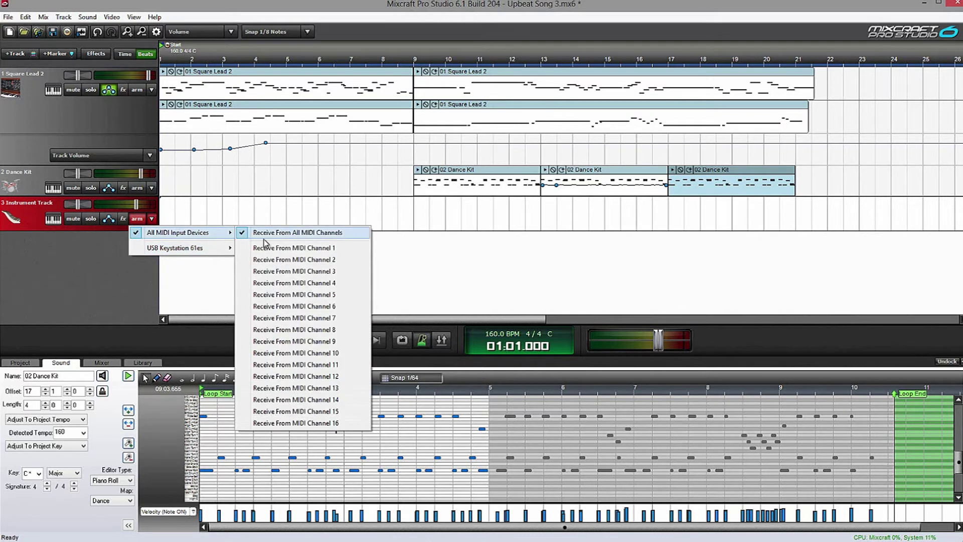
pyautogui.click(302, 233)
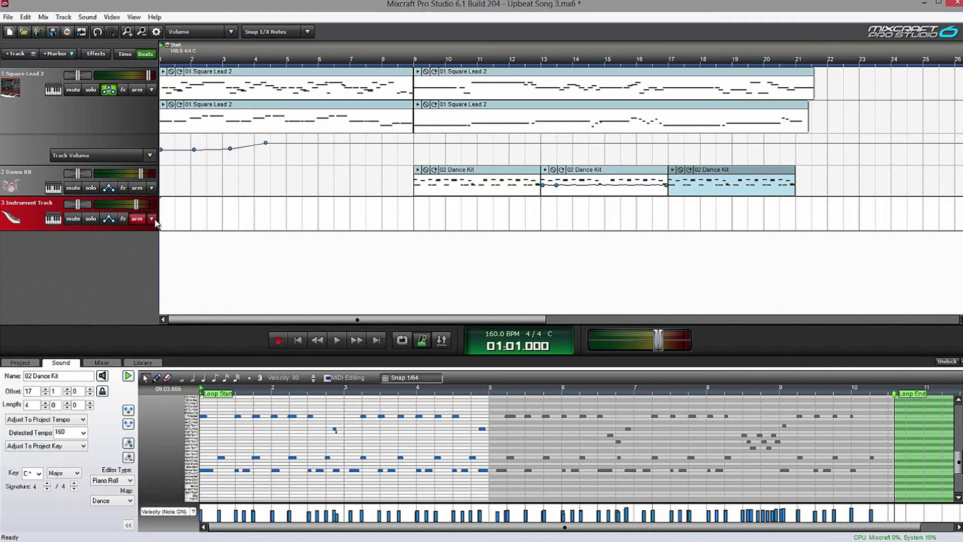
# - Record a MIDI melody part onto the Instrument Track
pyautogui.click(279, 341)
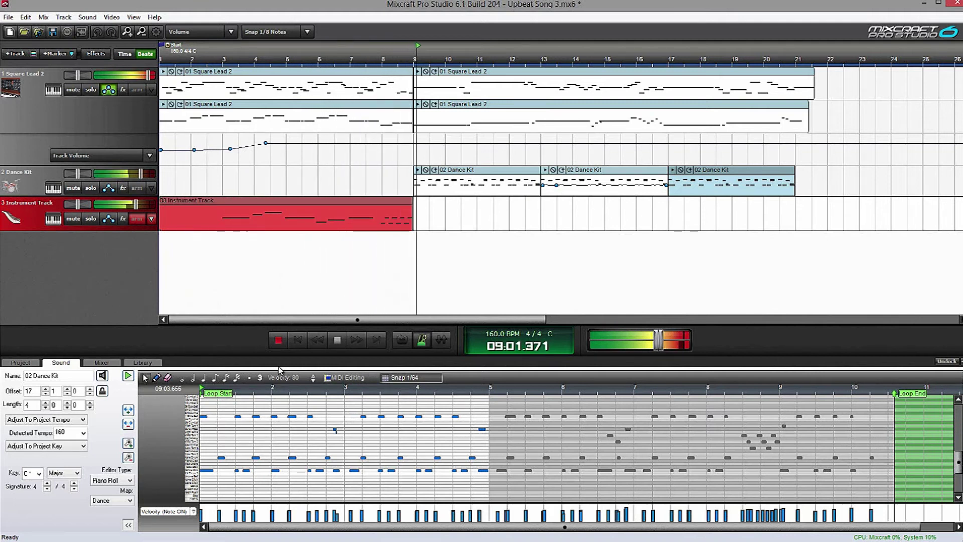
pyautogui.click(278, 340)
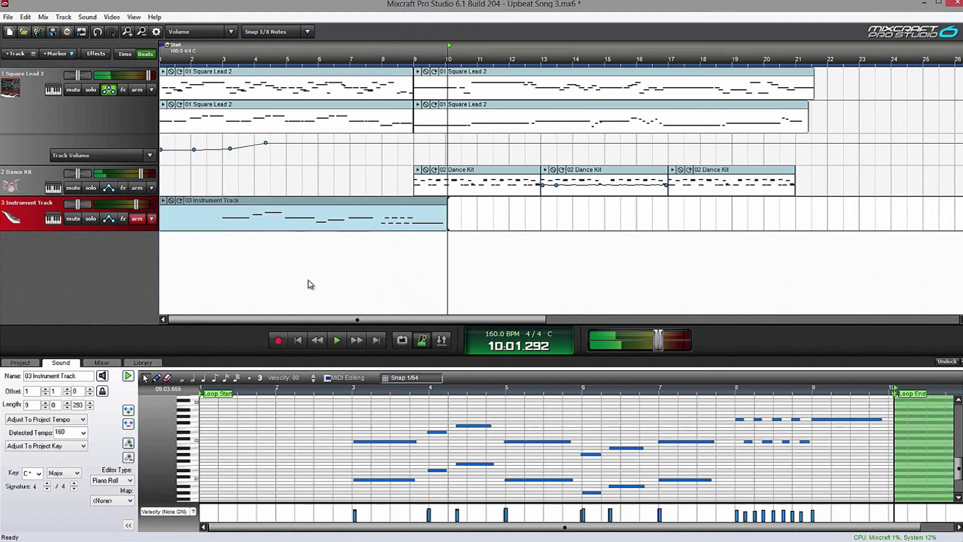
pyautogui.scroll(3, 326, 256)
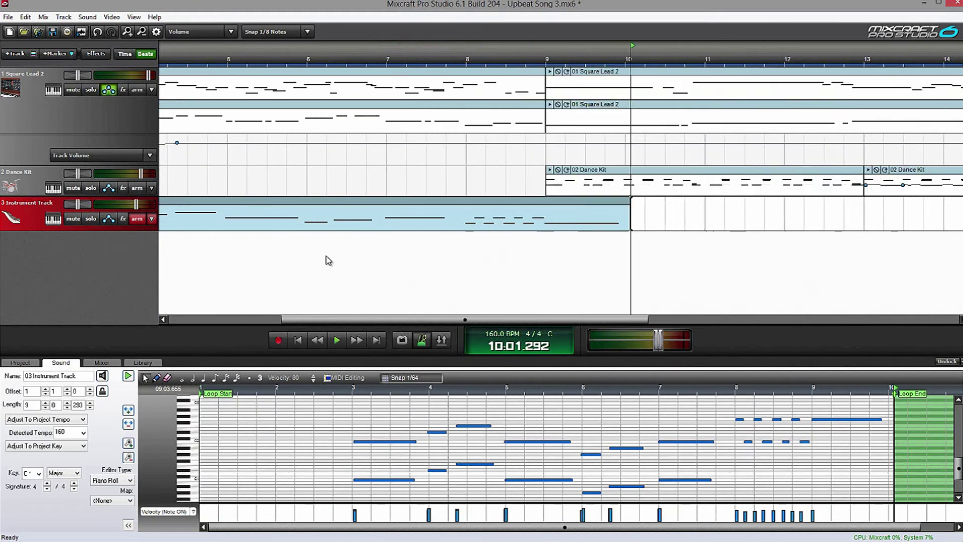
# - Raise the Instrument Track volume slider to +6.0 dB
pyautogui.click(326, 200)
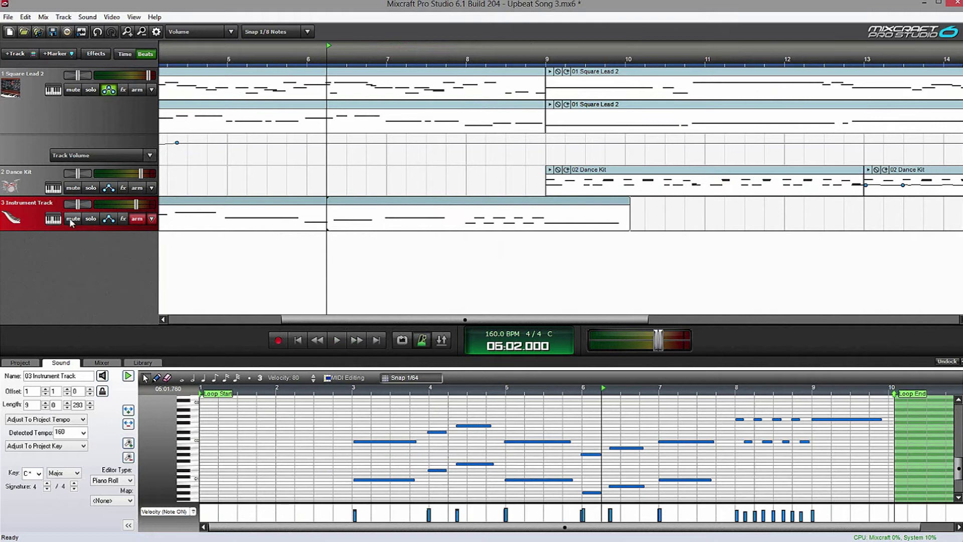
pyautogui.moveTo(136, 204); pyautogui.dragTo(150, 206)
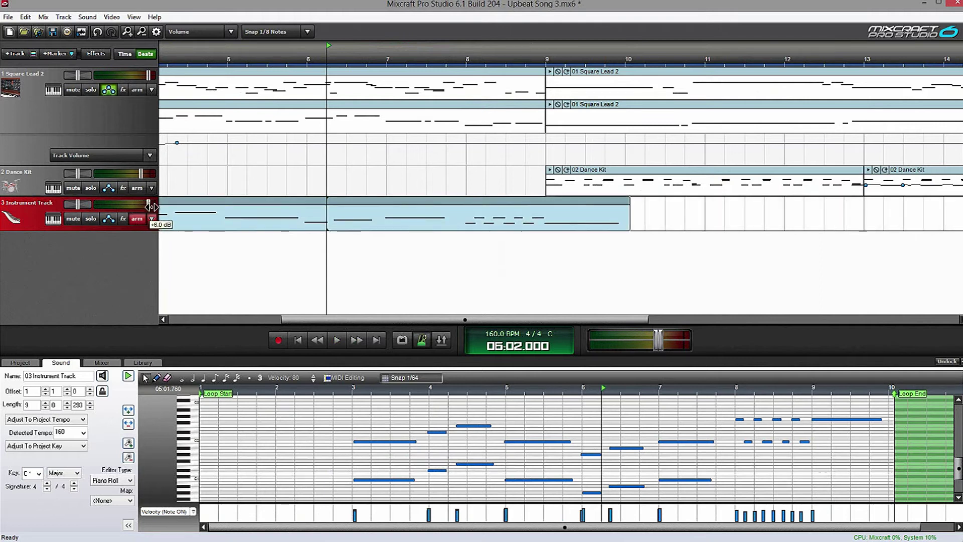
pyautogui.click(826, 420)
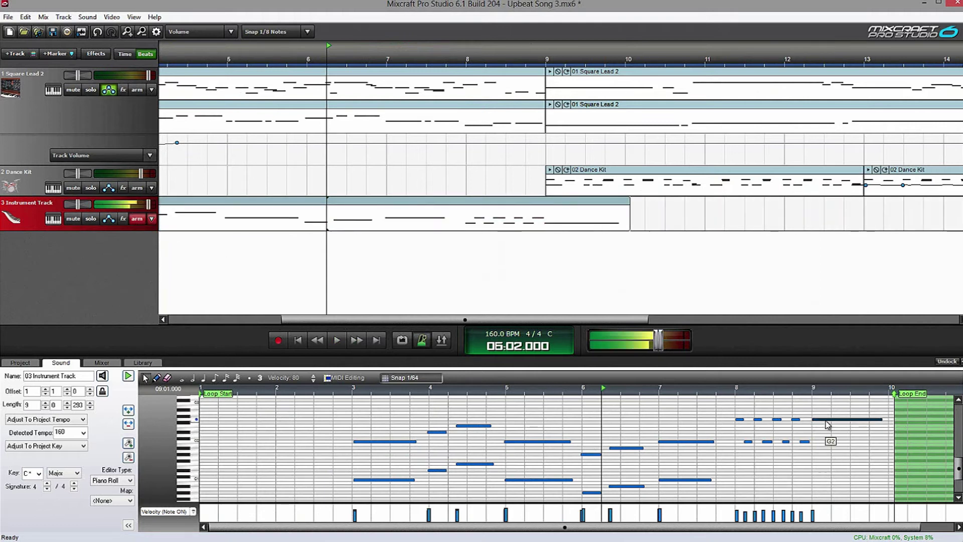
pyautogui.click(301, 340)
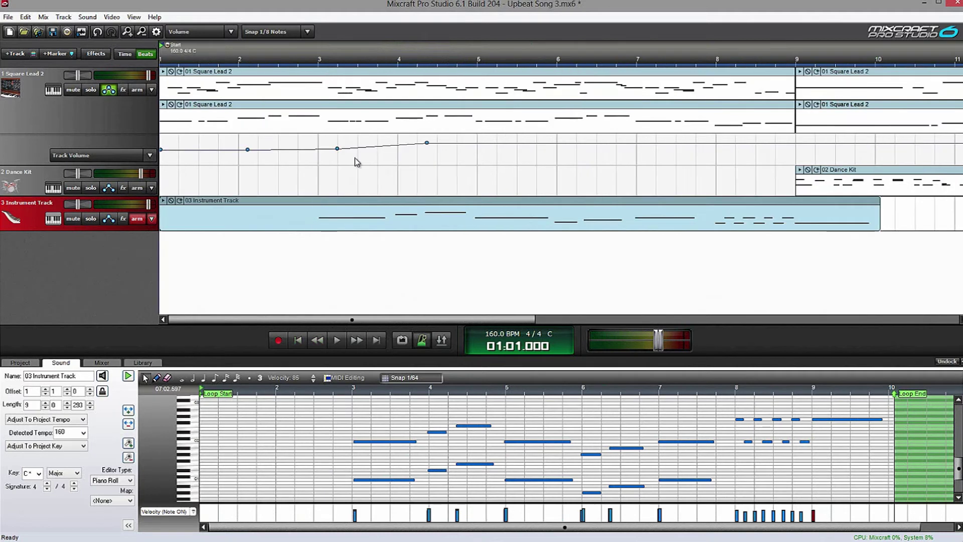
# - Solo the Instrument Track, play it from bar 2.6, then disarm the track
pyautogui.click(91, 219)
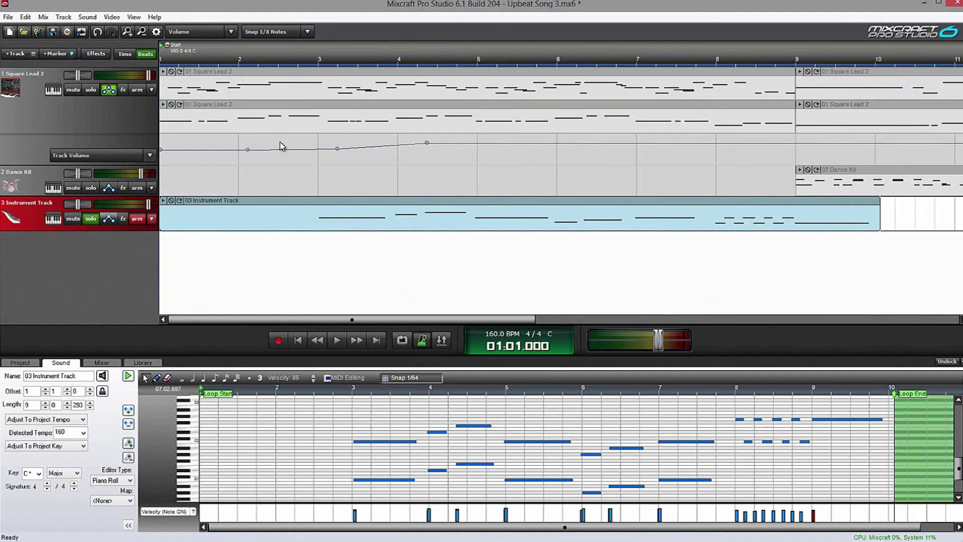
pyautogui.click(288, 64)
pyautogui.press('space')
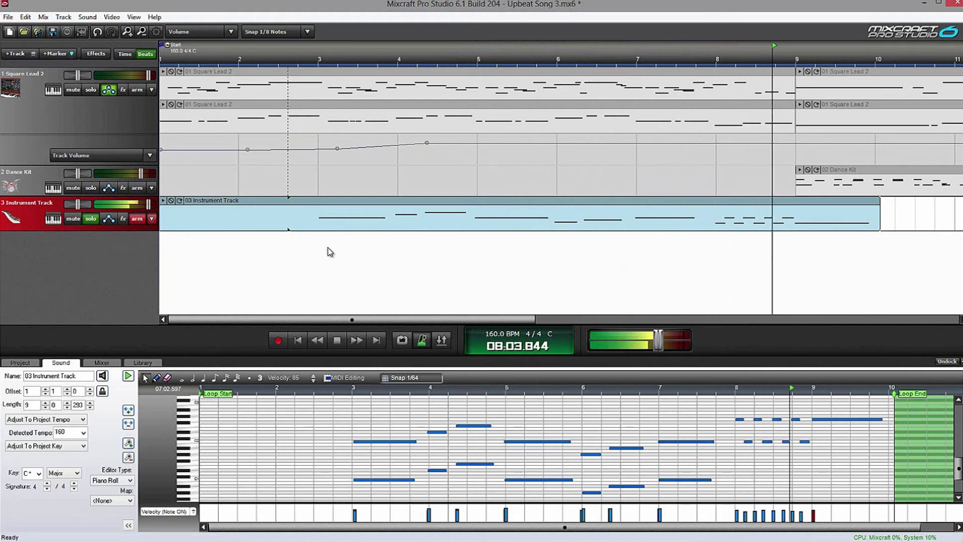
pyautogui.press('space')
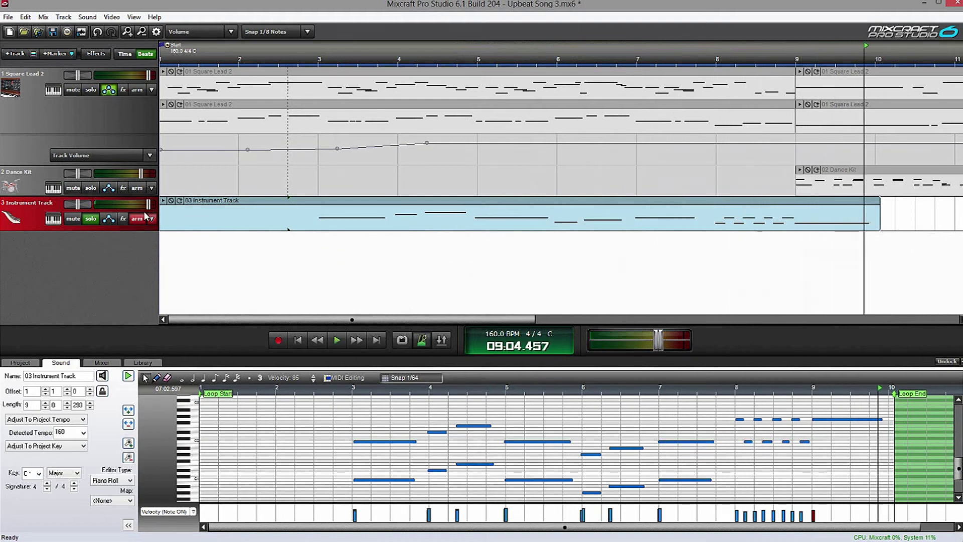
pyautogui.click(137, 219)
# - Unsolo the Instrument Track, switch the piano roll to the Pencil tool, and draw a C#2 note near bar 2
pyautogui.scroll(-2, 314, 269)
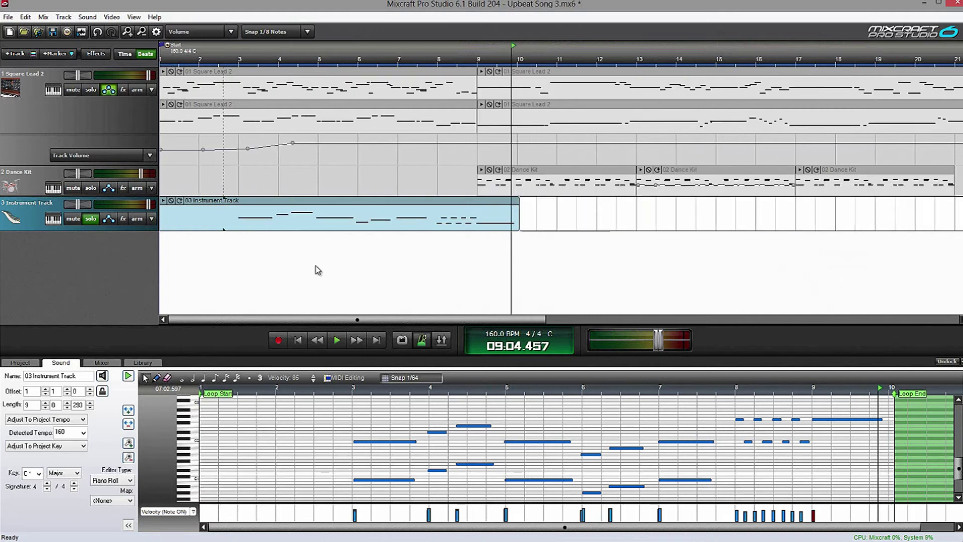
pyautogui.click(89, 221)
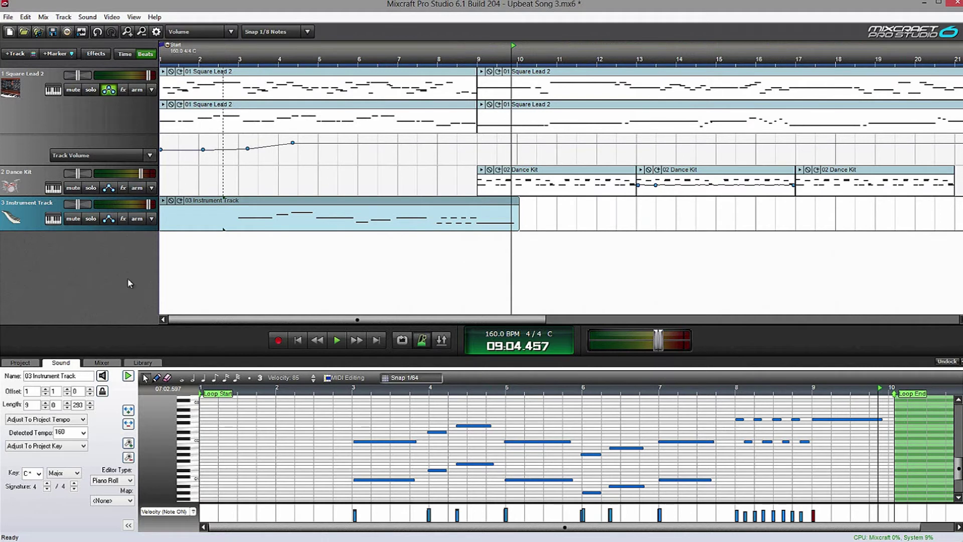
pyautogui.click(155, 377)
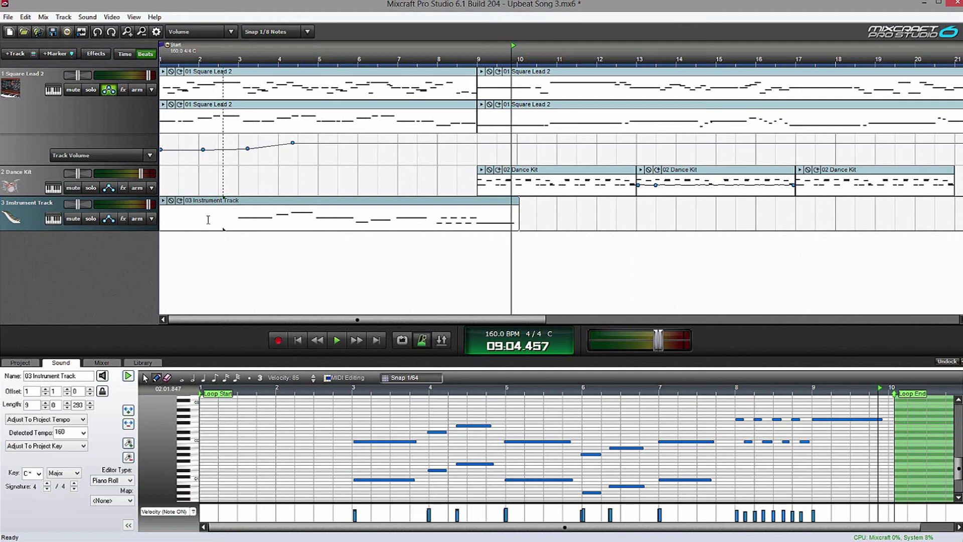
pyautogui.moveTo(165, 208)
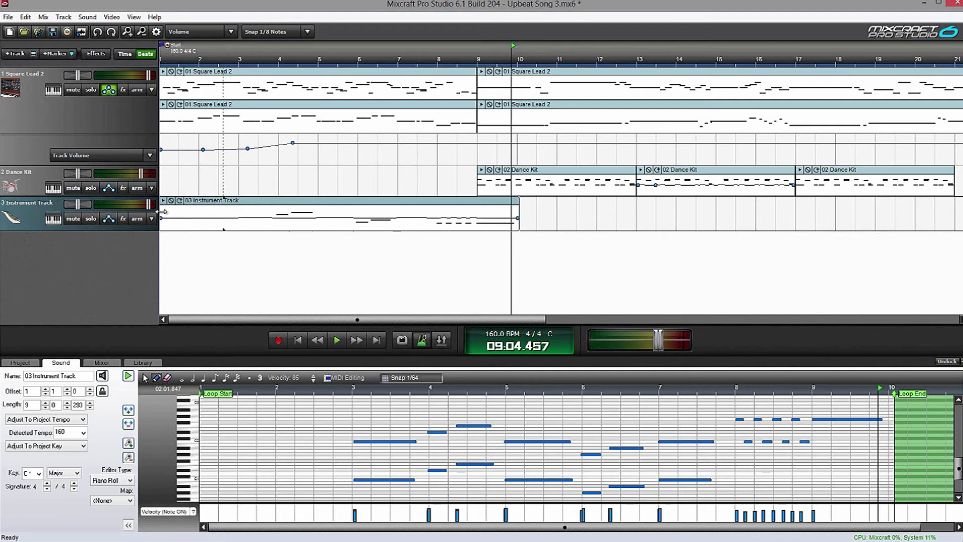
pyautogui.click(494, 264)
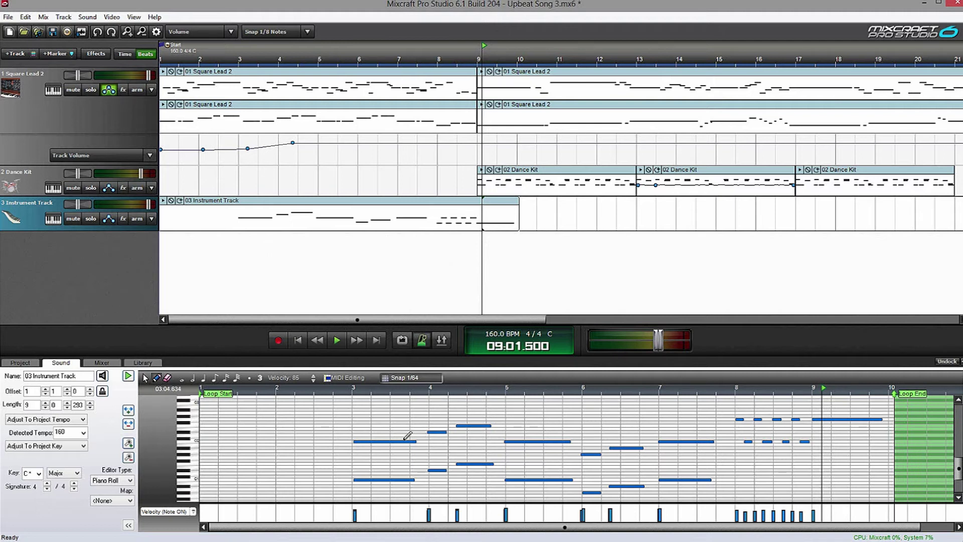
pyautogui.click(251, 438)
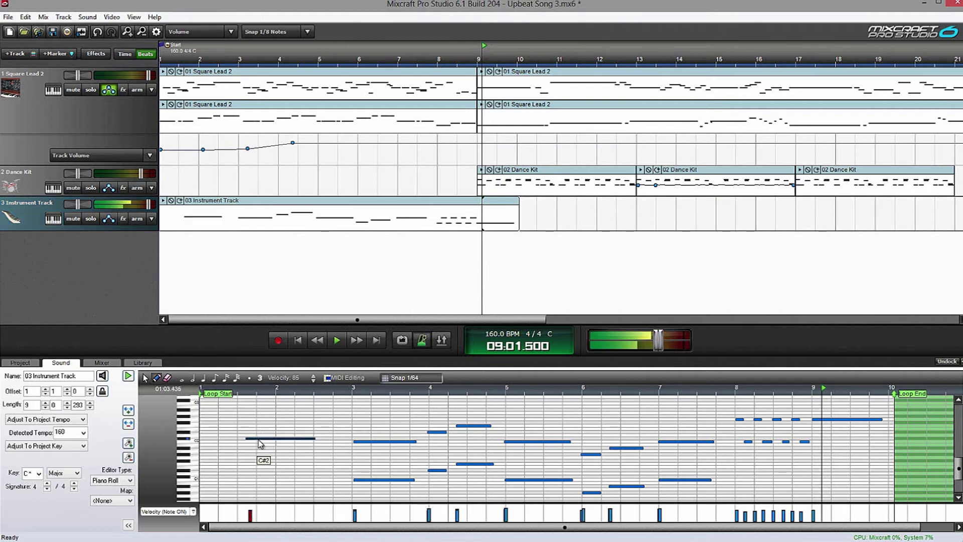
# - Delete the stray C#2 note, hand-draw new velocities for the notes, and open the instrument chooser
pyautogui.moveTo(260, 443); pyautogui.dragTo(269, 443)
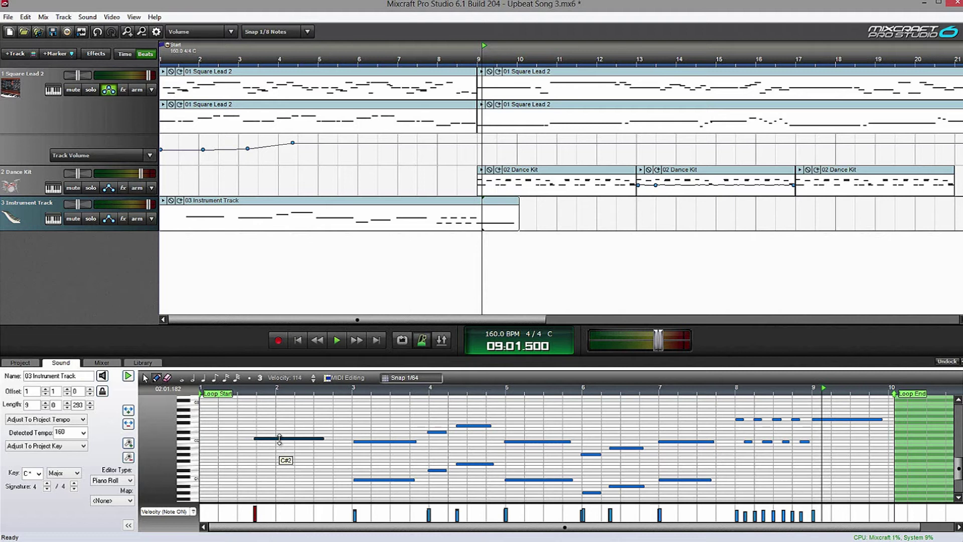
pyautogui.press('Delete')
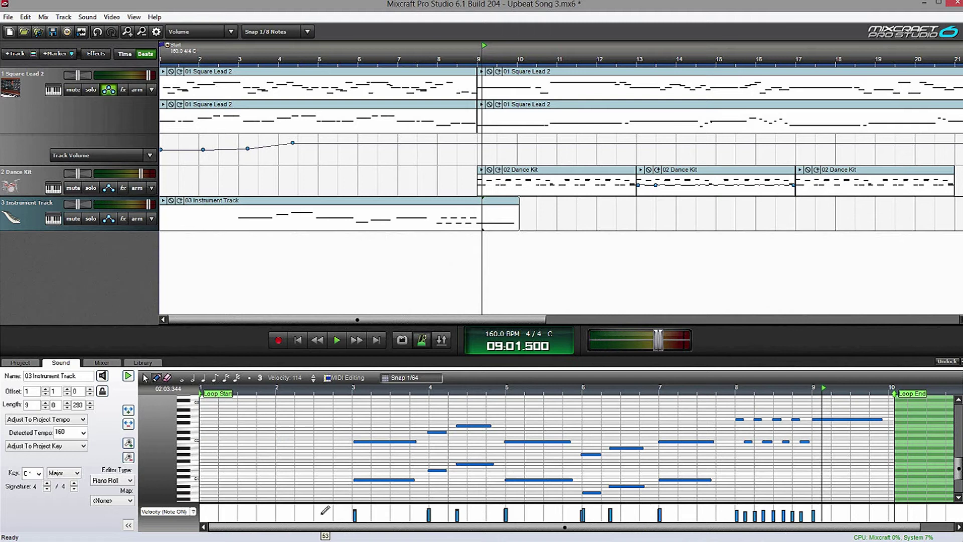
pyautogui.moveTo(321, 513); pyautogui.dragTo(827, 507)
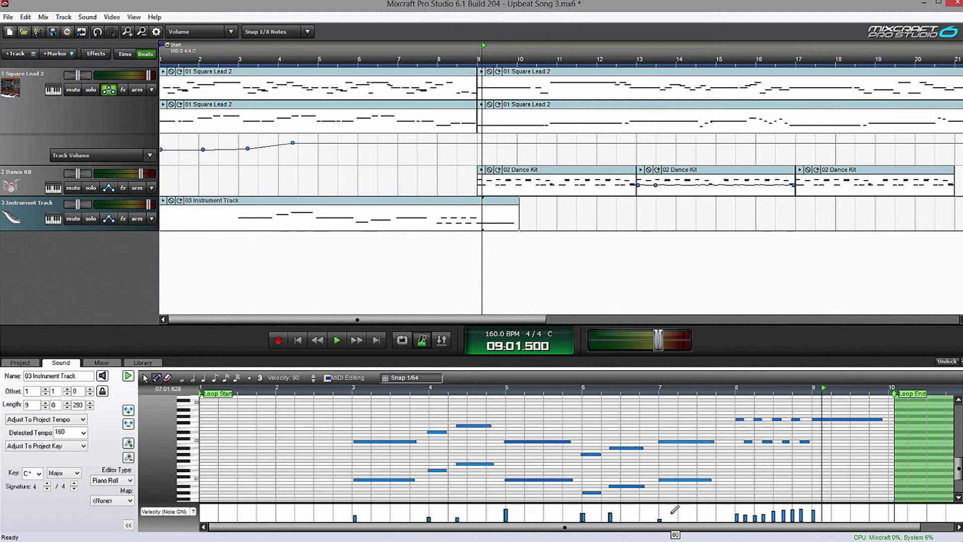
pyautogui.moveTo(464, 509); pyautogui.dragTo(424, 510)
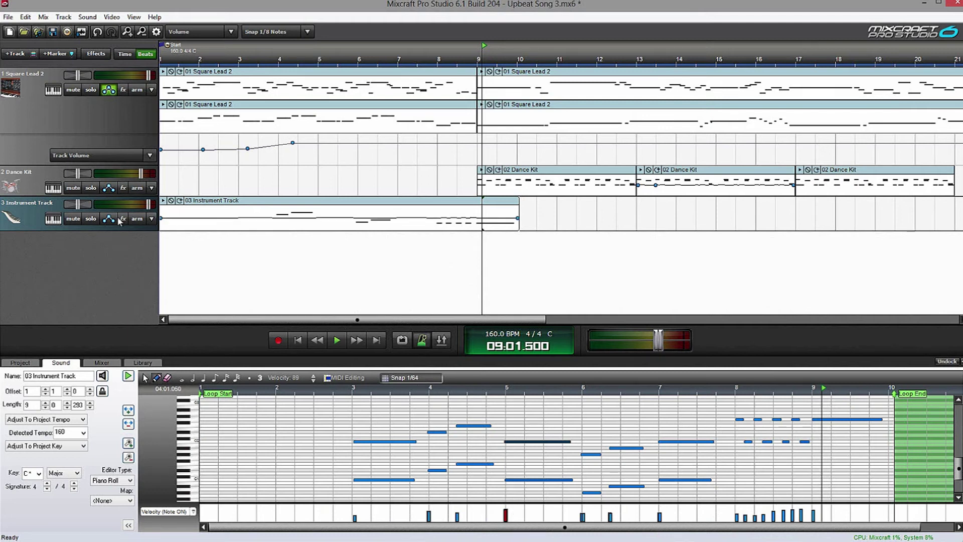
pyautogui.click(53, 219)
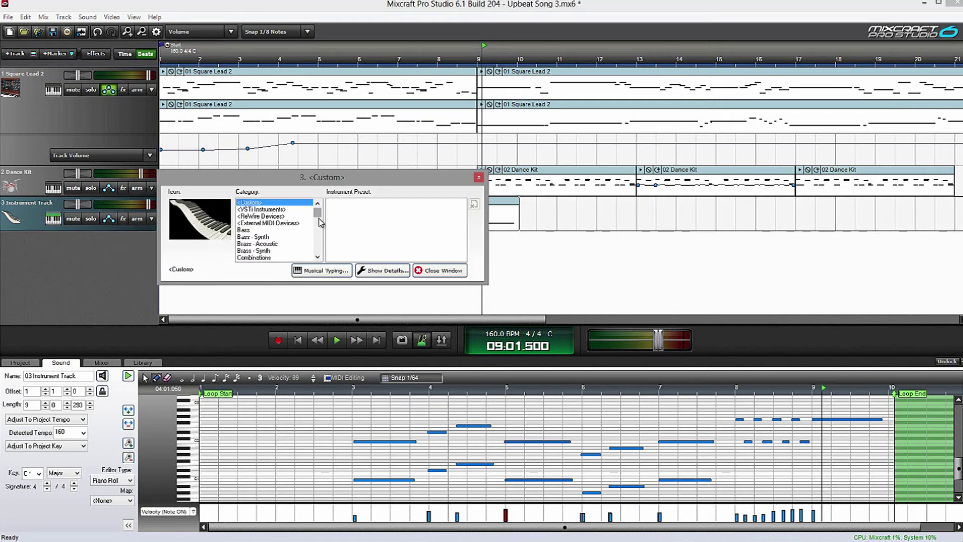
# - Assign the Synth - Lead - Hard > Saw Lead 2 preset and raise the clip volume to +6 dB
pyautogui.moveTo(319, 218); pyautogui.dragTo(322, 245)
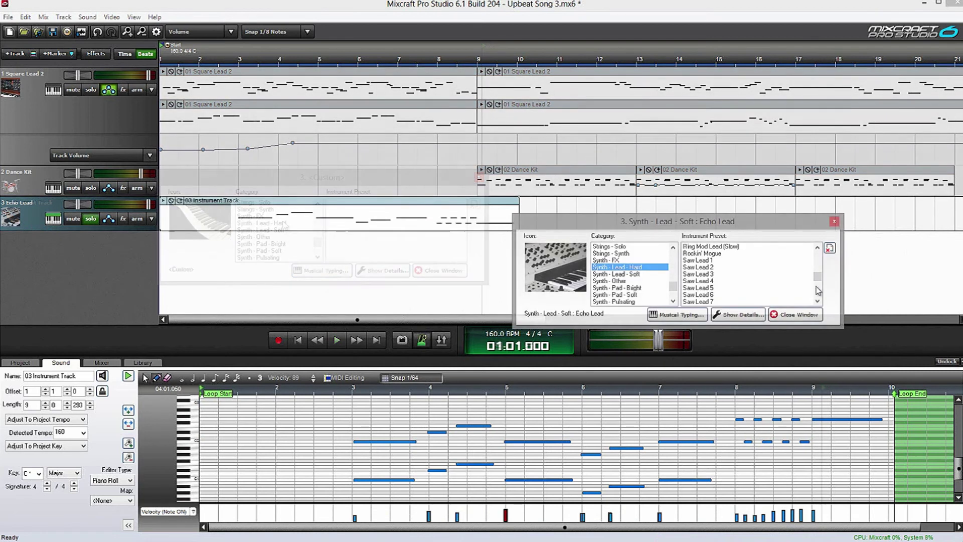
pyautogui.click(702, 266)
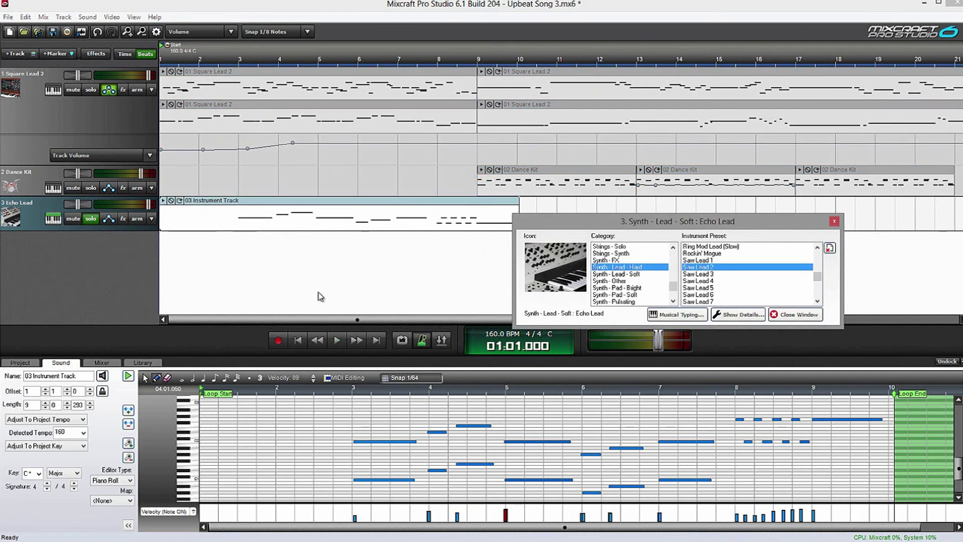
pyautogui.click(233, 71)
pyautogui.press('space')
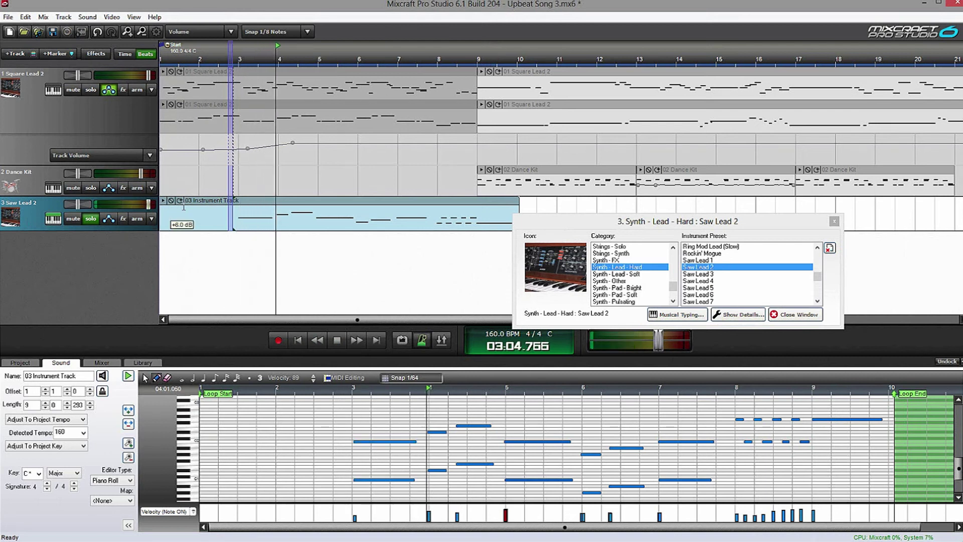
pyautogui.moveTo(164, 218); pyautogui.dragTo(522, 206)
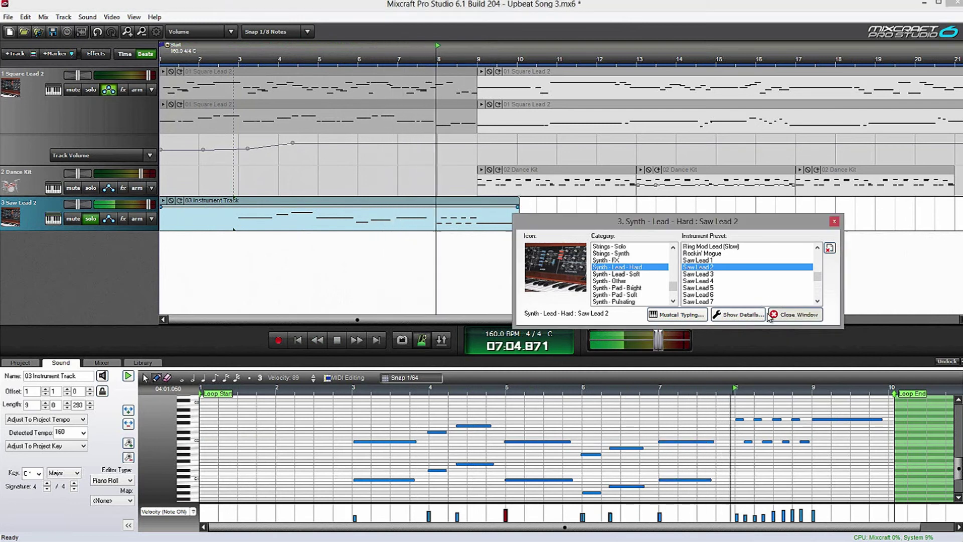
pyautogui.click(795, 315)
# - Take track 3 out of solo and play the mix from about bar 2
pyautogui.click(91, 218)
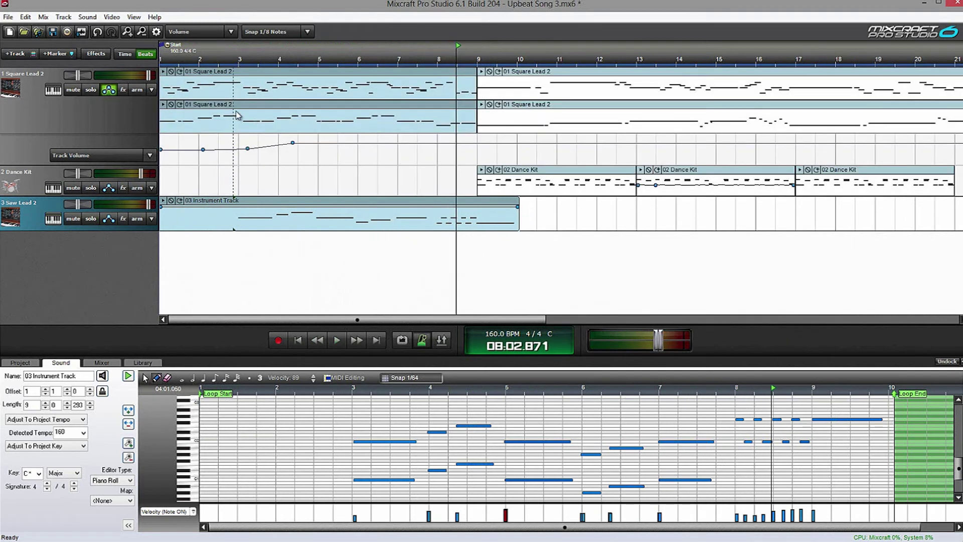
pyautogui.click(210, 80)
pyautogui.press('space')
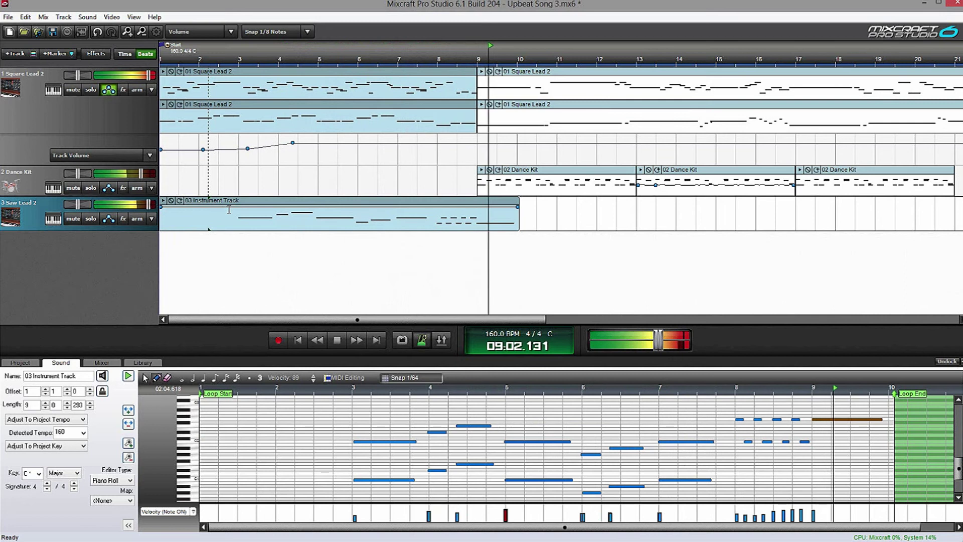
pyautogui.press('space')
# - Trim the Instrument Track clip to bar 8, then stretch it back to about bar 10
pyautogui.click(492, 220)
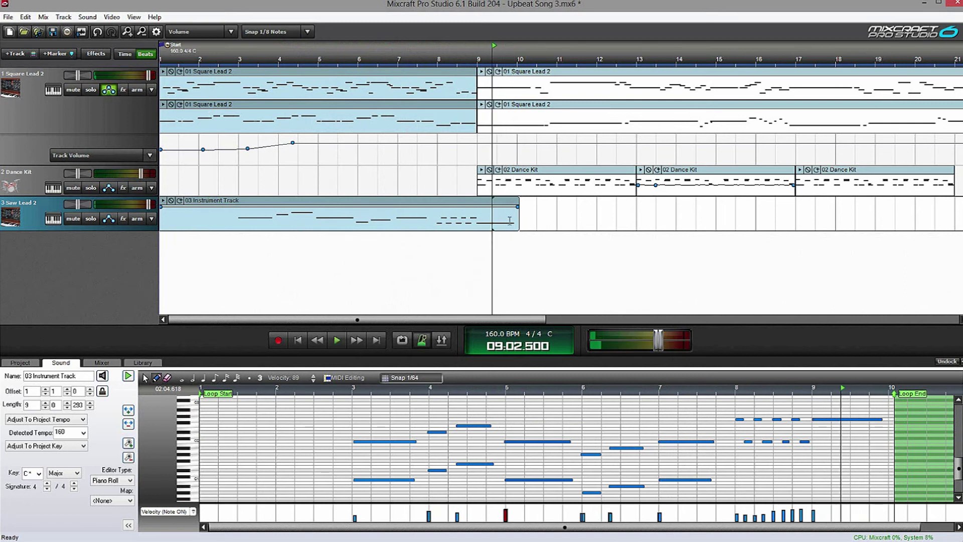
pyautogui.moveTo(520, 221); pyautogui.dragTo(434, 221)
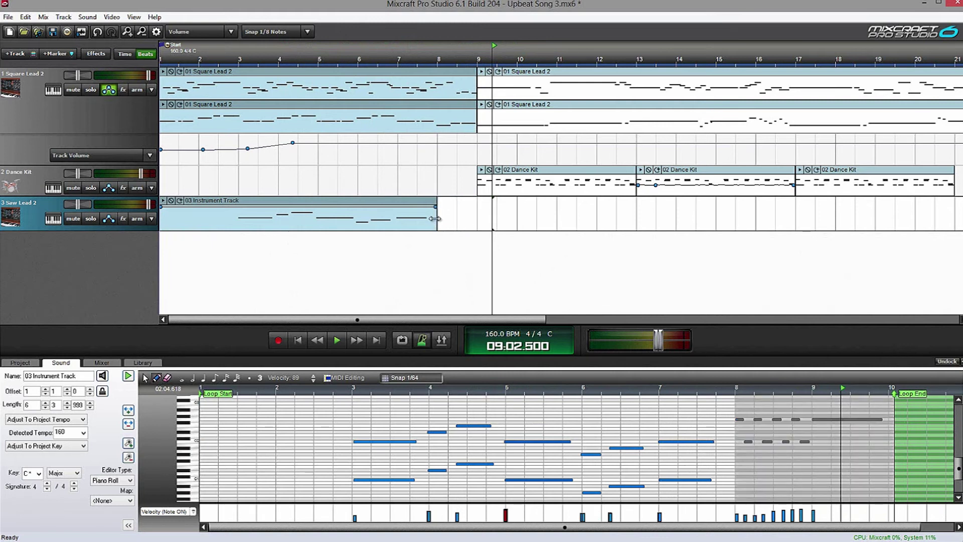
pyautogui.moveTo(434, 219); pyautogui.dragTo(519, 225)
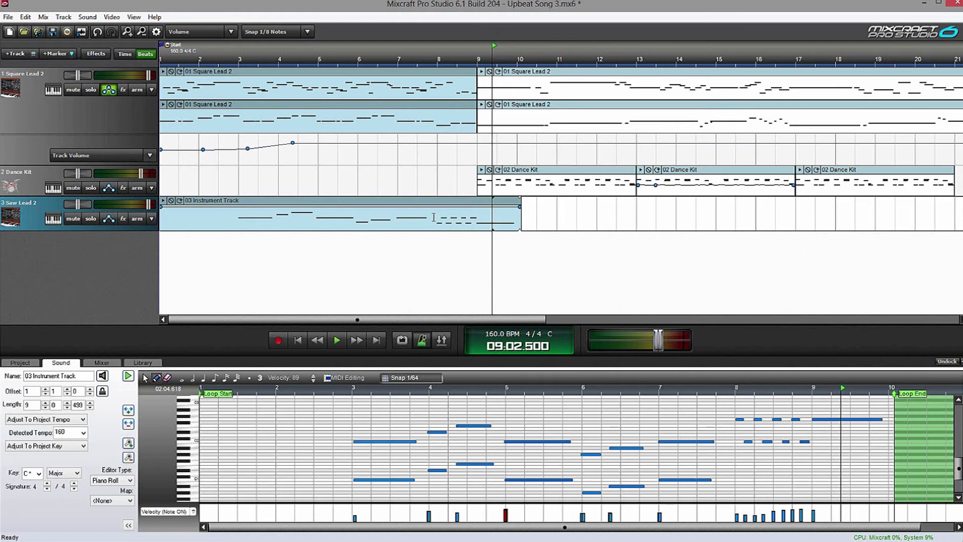
# - Split the clips at bar 8 and mute the Instrument Track piece after the split
pyautogui.rightClick(433, 217)
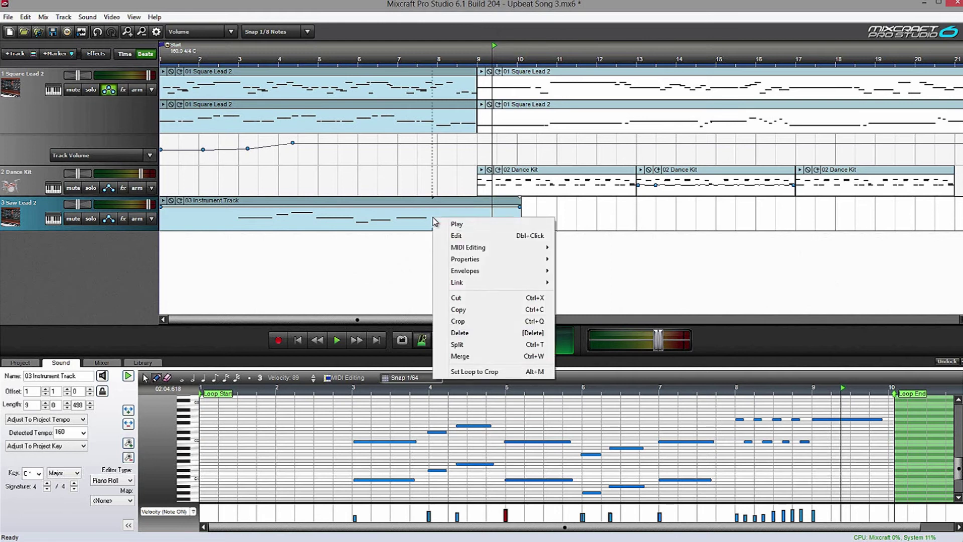
pyautogui.click(492, 350)
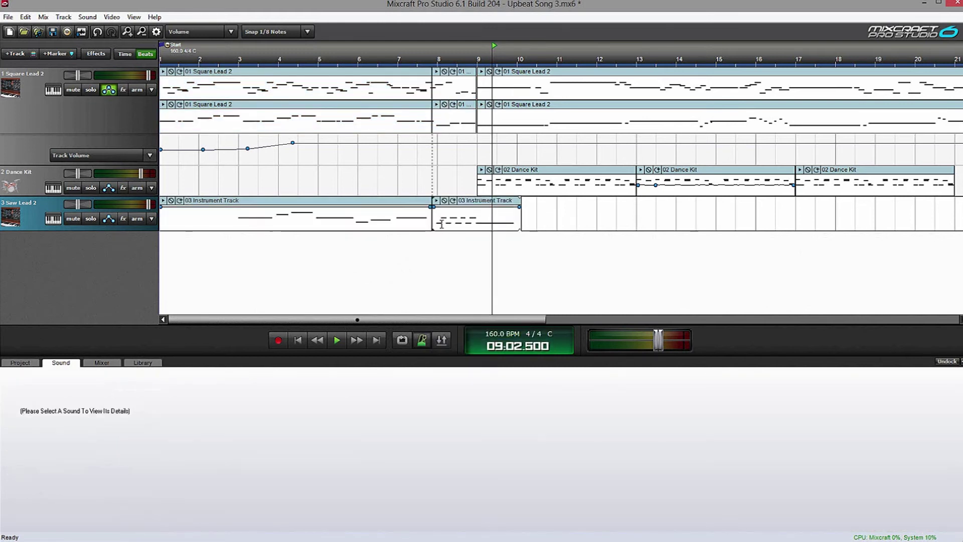
pyautogui.click(478, 206)
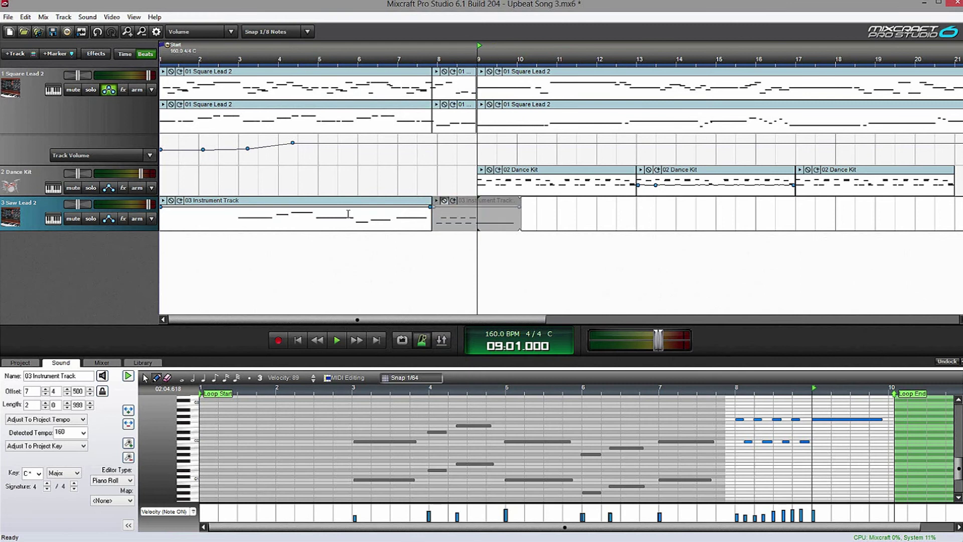
pyautogui.scroll(-2, 346, 213)
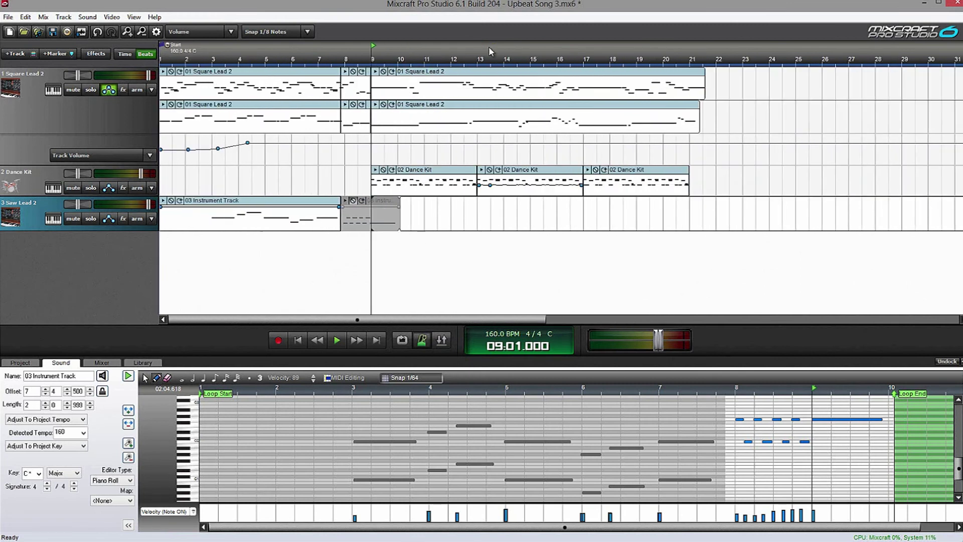
pyautogui.scroll(2, 476, 66)
# - Open 01 Square Lead 2 in the piano roll, delete notes around bars 5–6, then undo
pyautogui.click(465, 78)
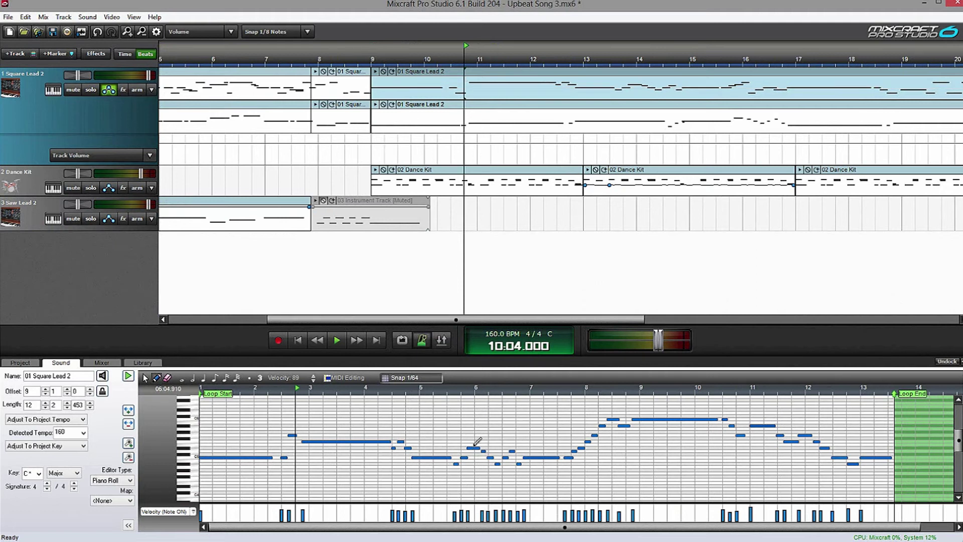
pyautogui.click(391, 439)
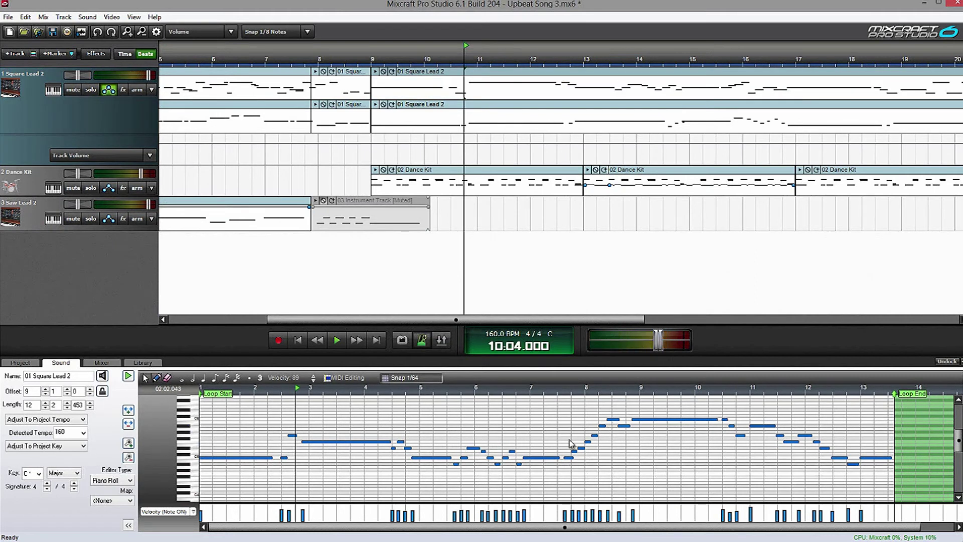
pyautogui.moveTo(407, 418); pyautogui.dragTo(486, 496)
pyautogui.press('Delete')
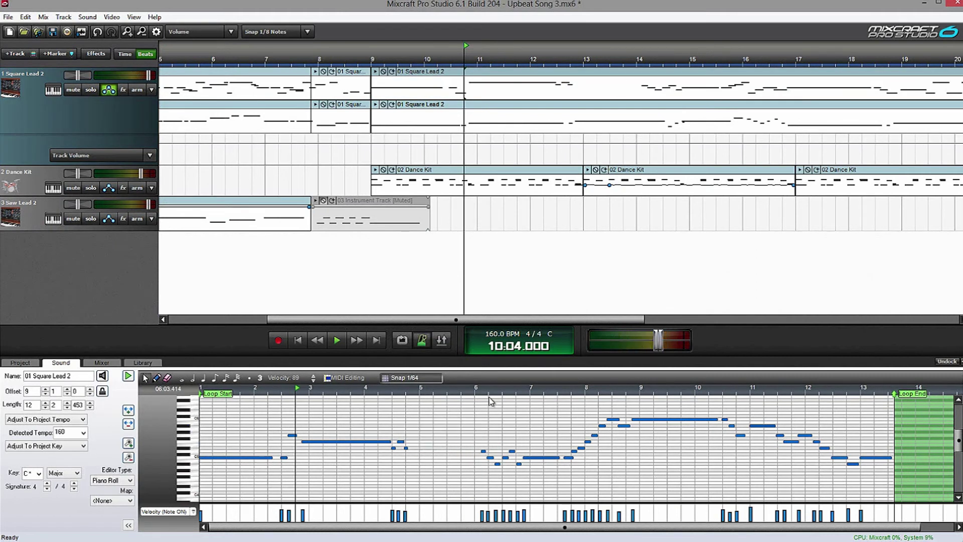
pyautogui.moveTo(469, 396); pyautogui.dragTo(928, 481)
pyautogui.hotkey('ctrl', 'z')
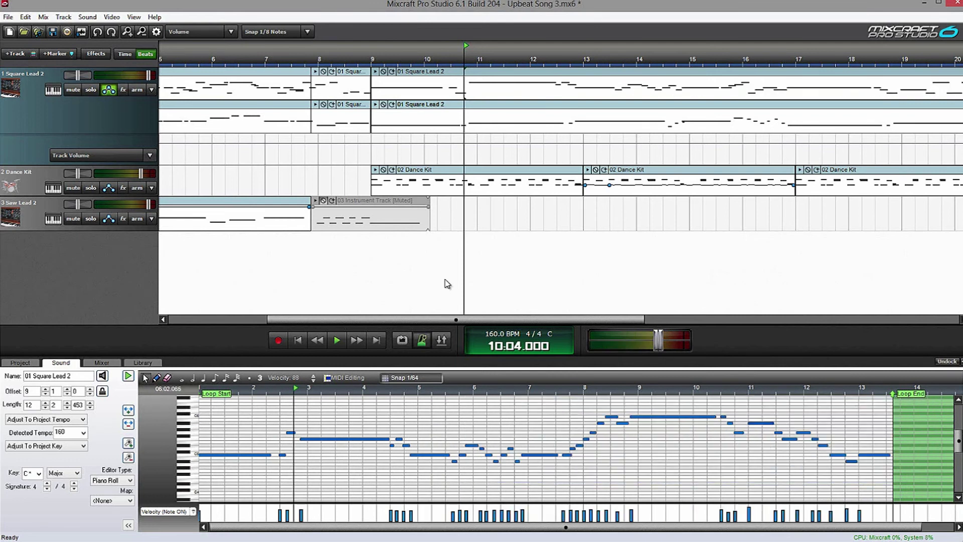
# - Arm the Saw Lead 2 track and record a short pass from the song start
pyautogui.scroll(-5, 480, 197)
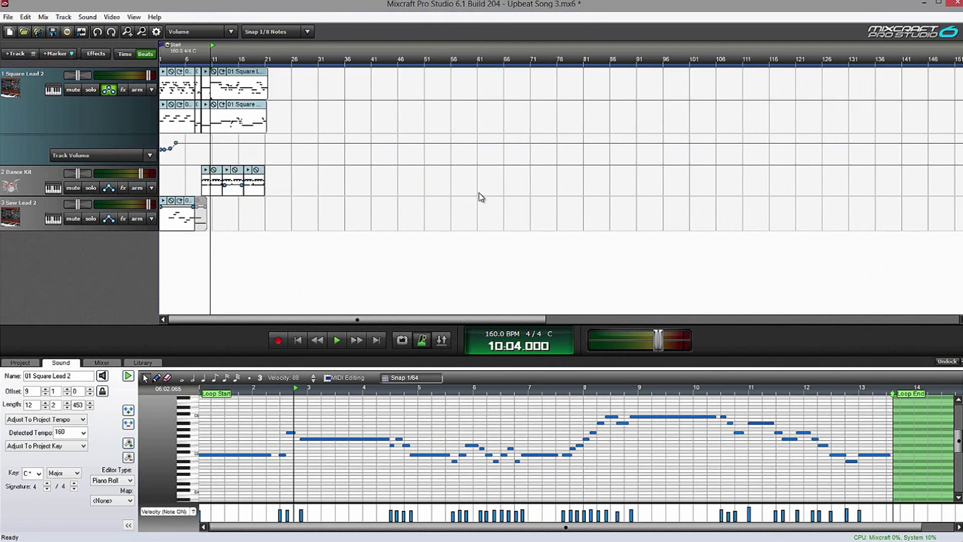
pyautogui.scroll(5, 240, 274)
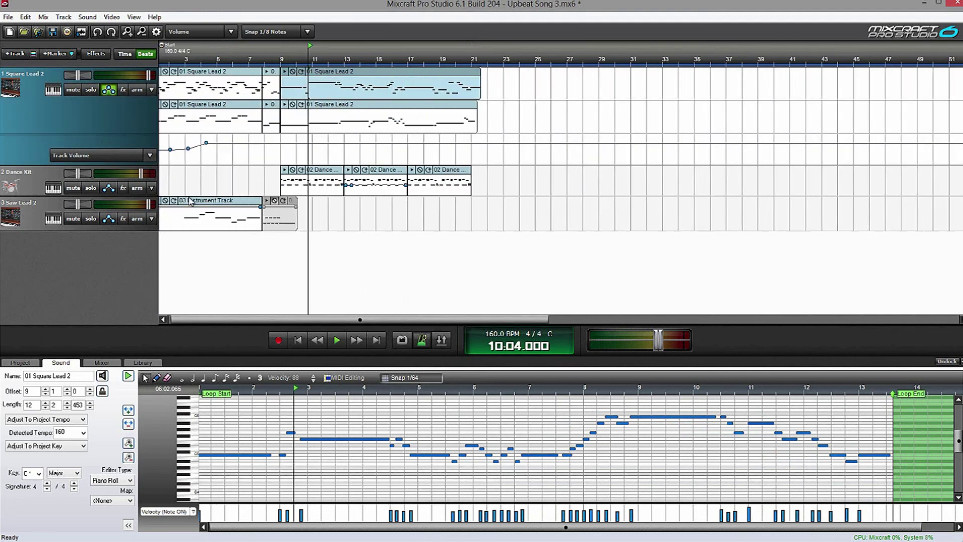
pyautogui.moveTo(245, 319); pyautogui.dragTo(196, 326)
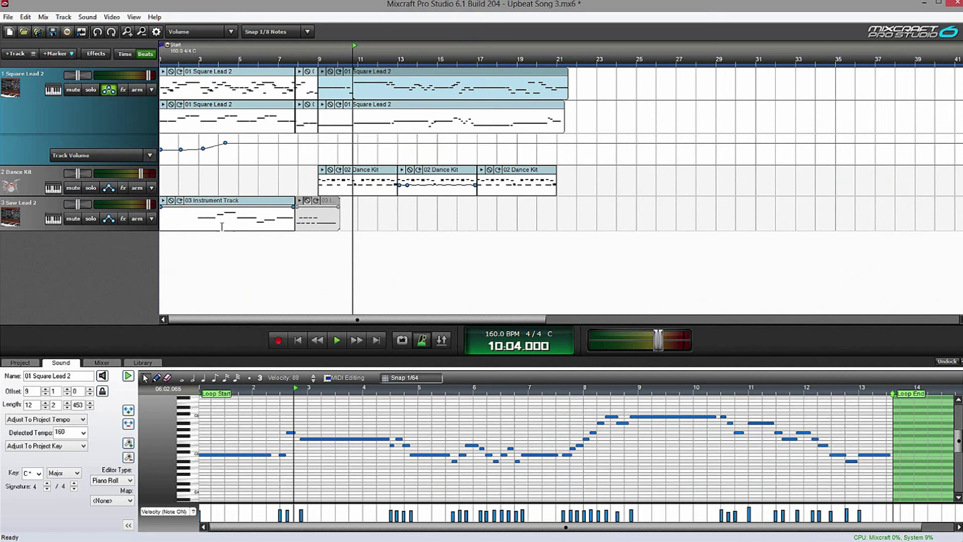
pyautogui.click(134, 220)
pyautogui.click(298, 341)
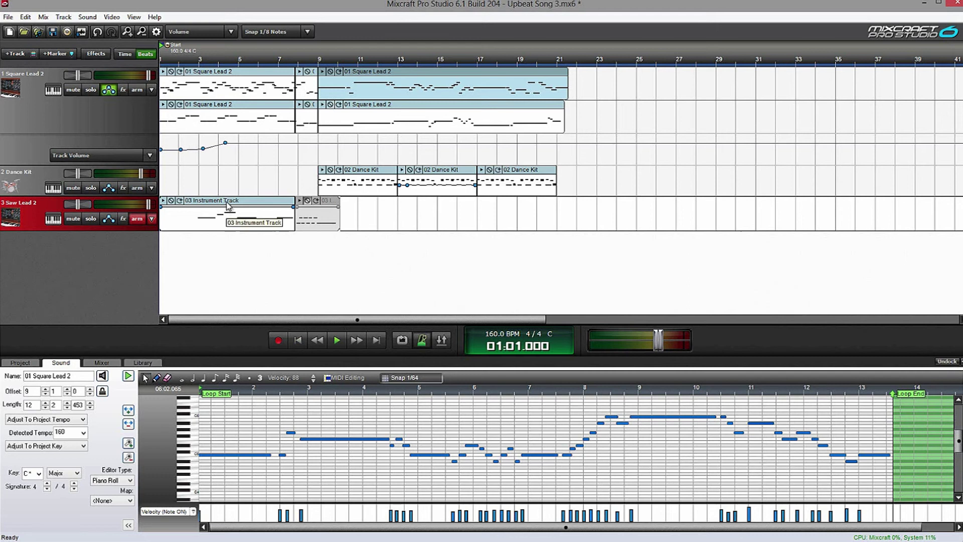
pyautogui.press('r')
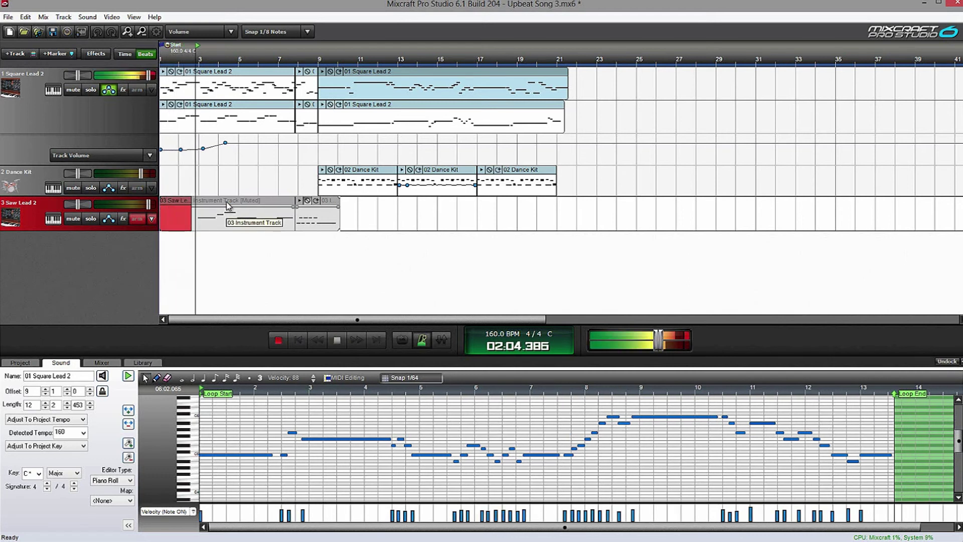
pyautogui.press('space')
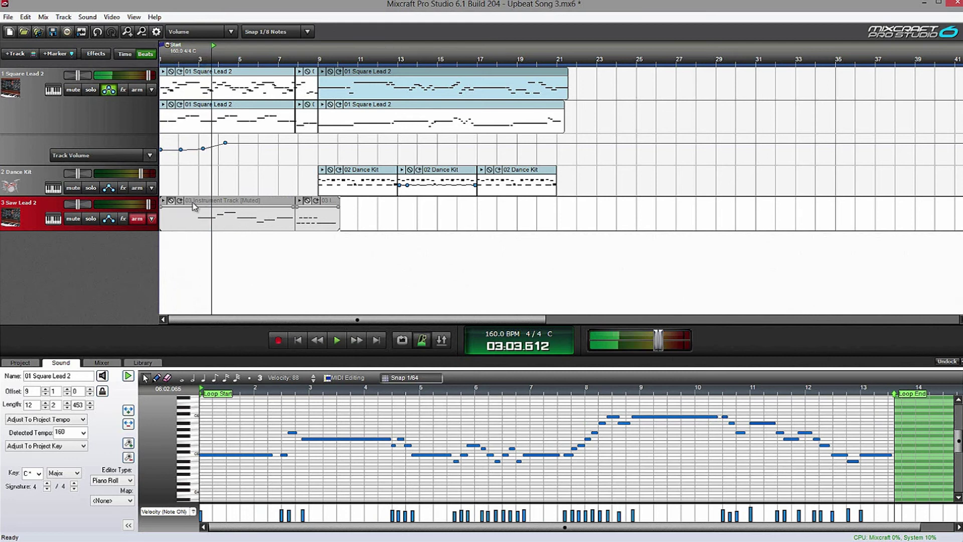
# - Set the Saw Lead 2 track's recording mode to takes
pyautogui.rightClick(33, 218)
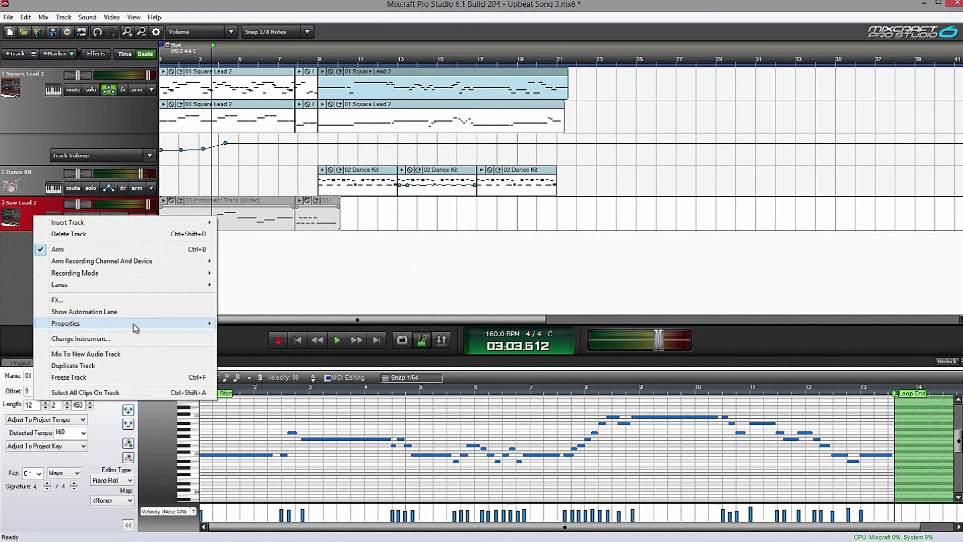
pyautogui.moveTo(156, 327)
pyautogui.moveTo(148, 276)
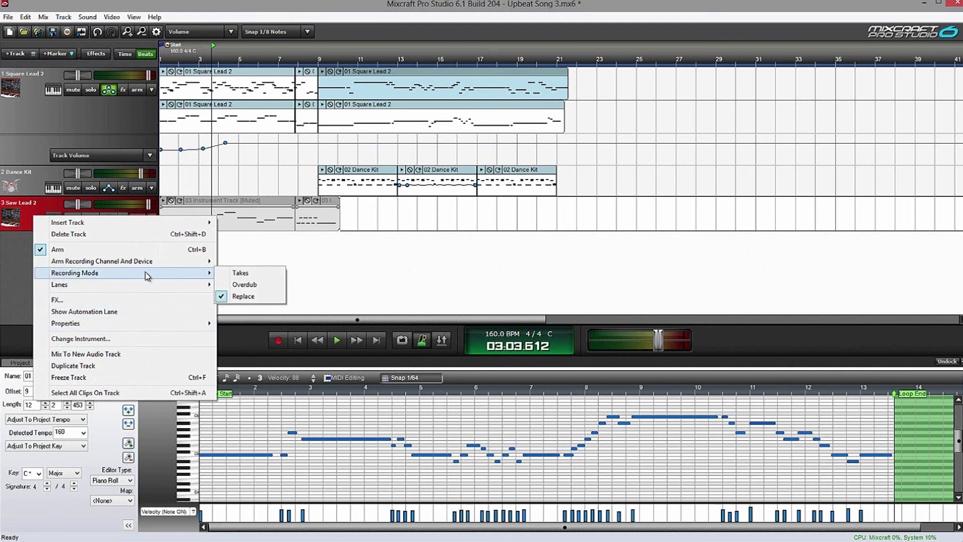
pyautogui.click(255, 276)
# - Record several Saw Lead 2 takes from the song start, each stacking in its own lane
pyautogui.click(296, 341)
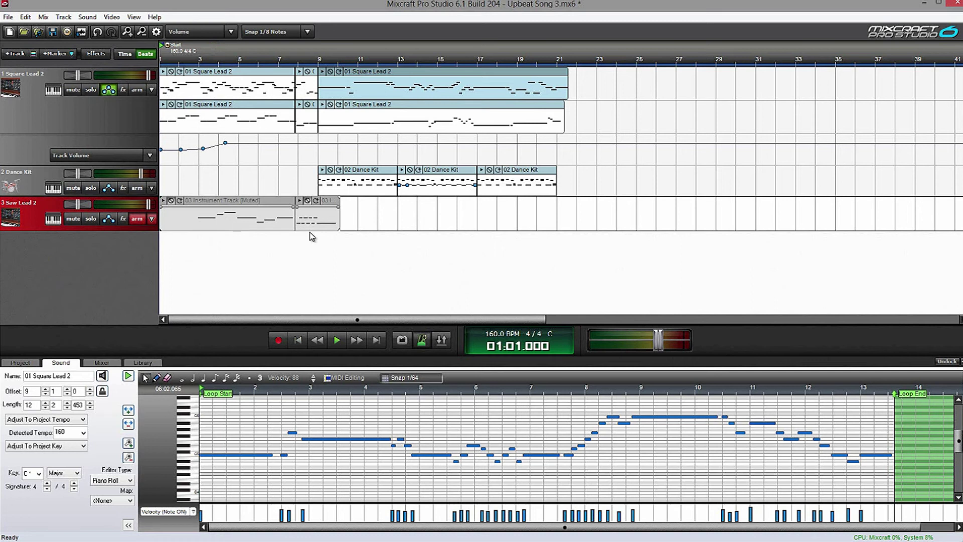
pyautogui.press('r')
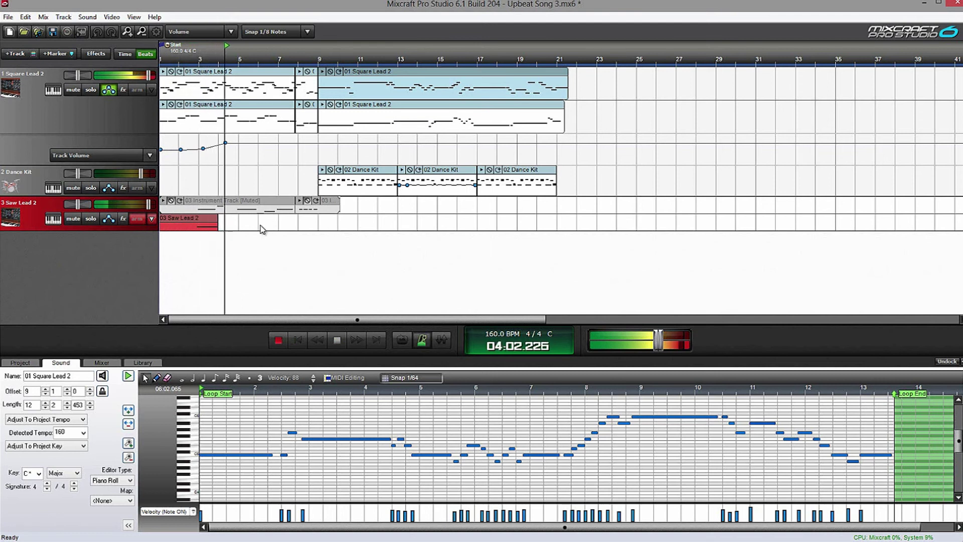
pyautogui.press('space')
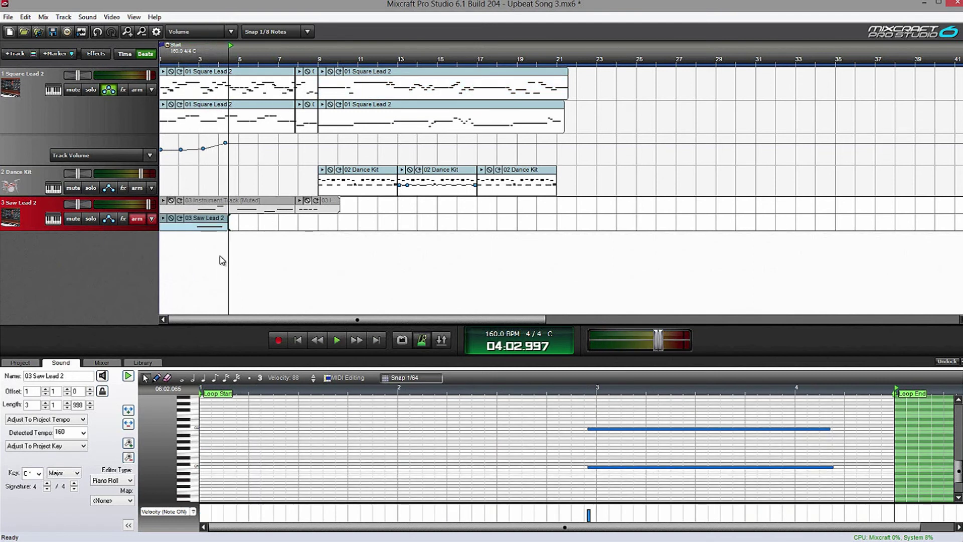
pyautogui.press('r')
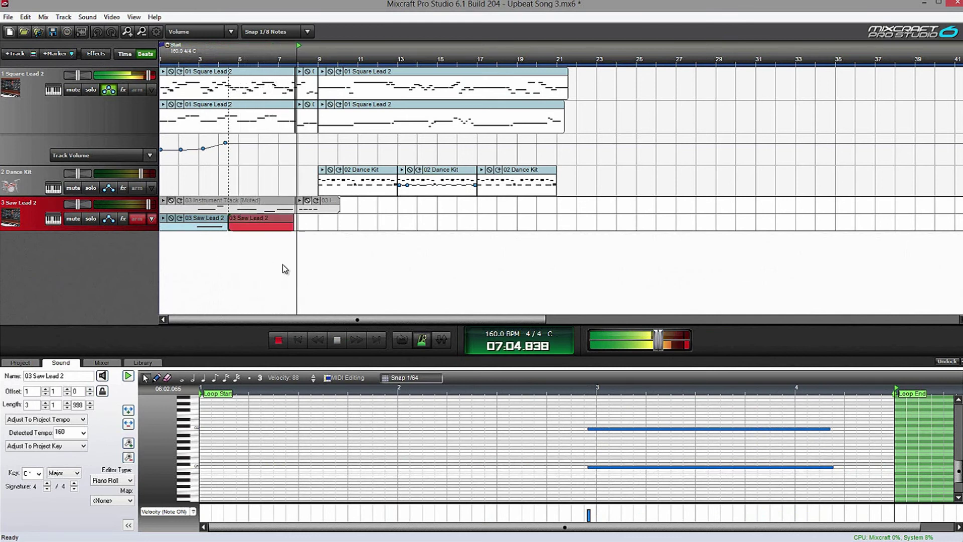
pyautogui.press('space')
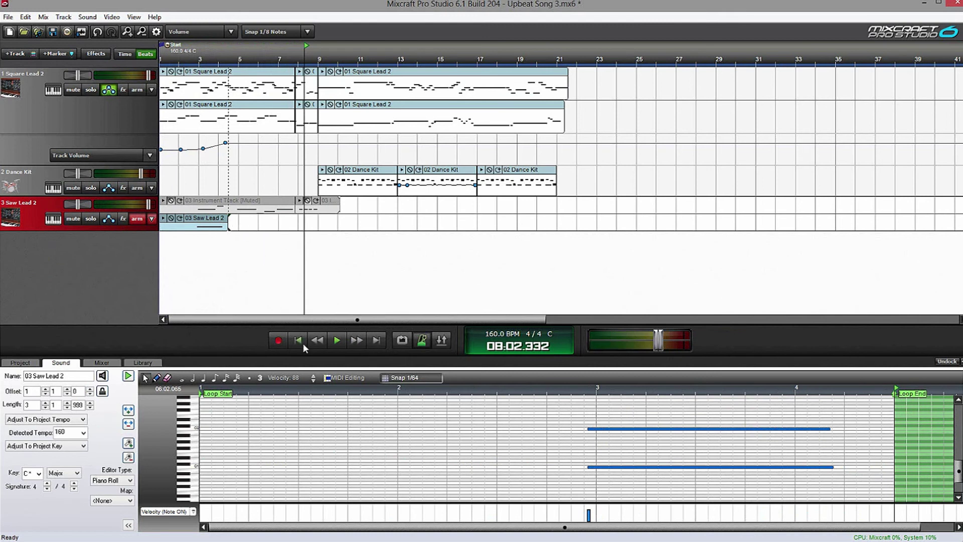
pyautogui.click(297, 340)
pyautogui.press('r')
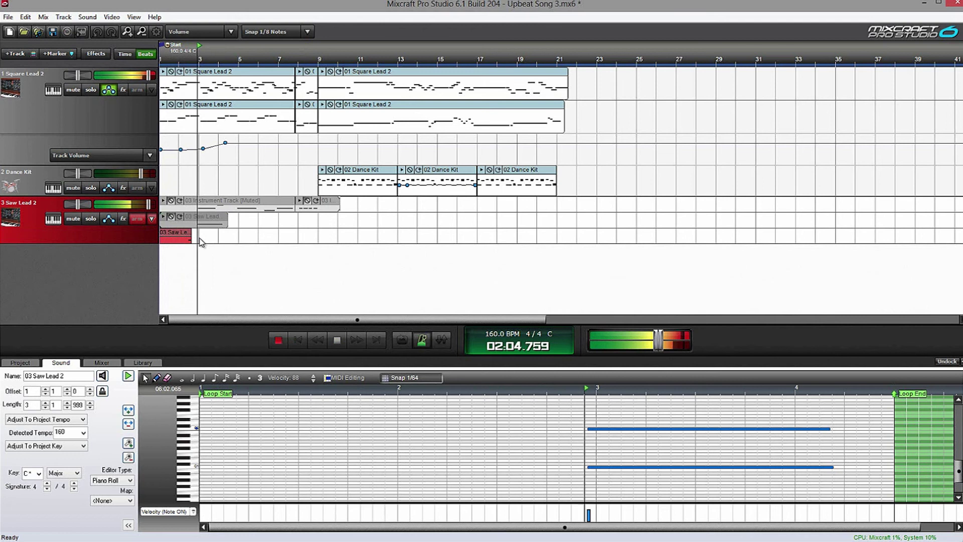
pyautogui.press('space')
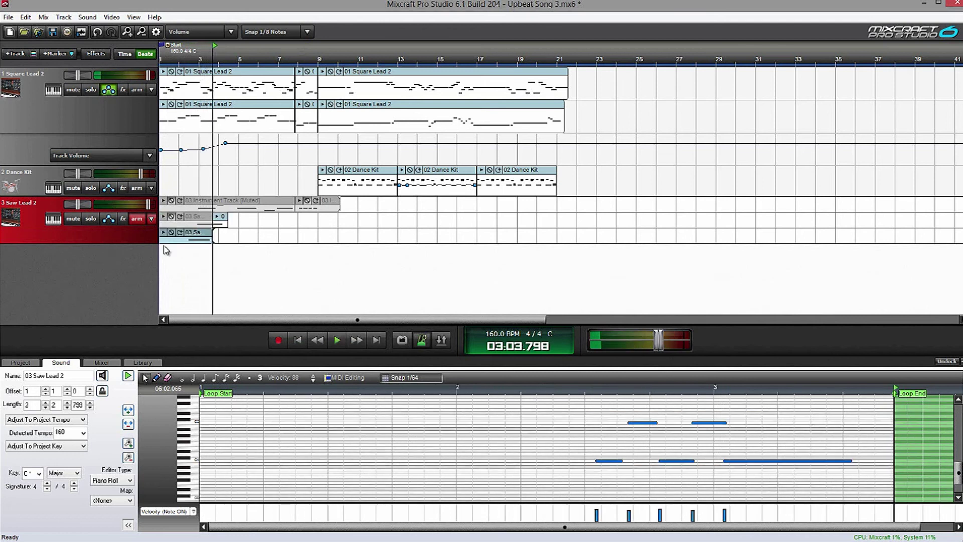
# - Switch Saw Lead 2's recording mode to Overdub and record a pass from the start
pyautogui.rightClick(128, 235)
pyautogui.moveTo(236, 293)
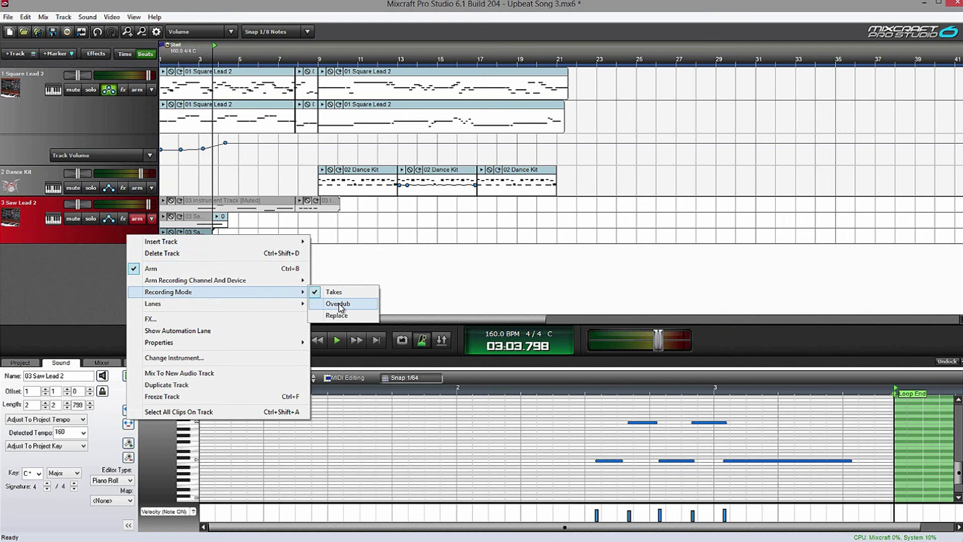
pyautogui.click(338, 304)
pyautogui.click(298, 340)
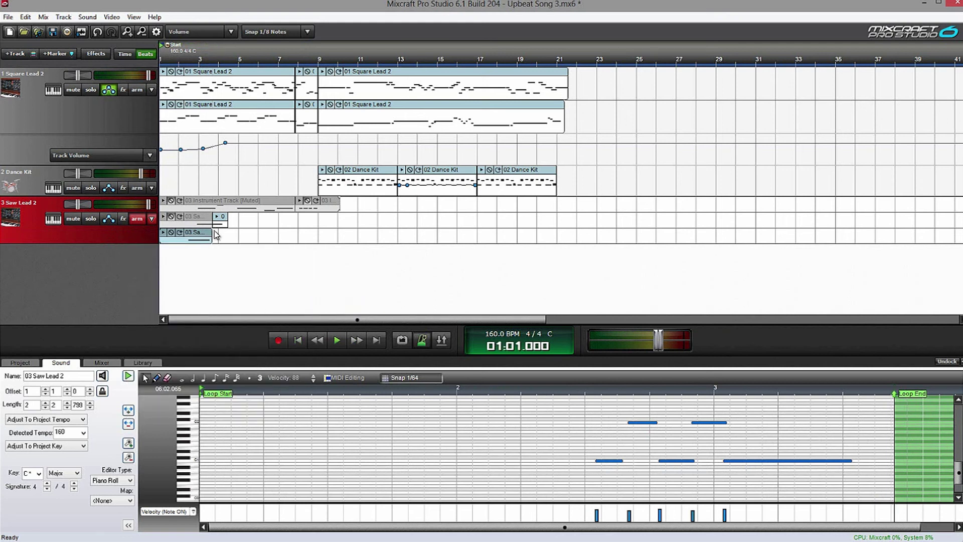
pyautogui.press('r')
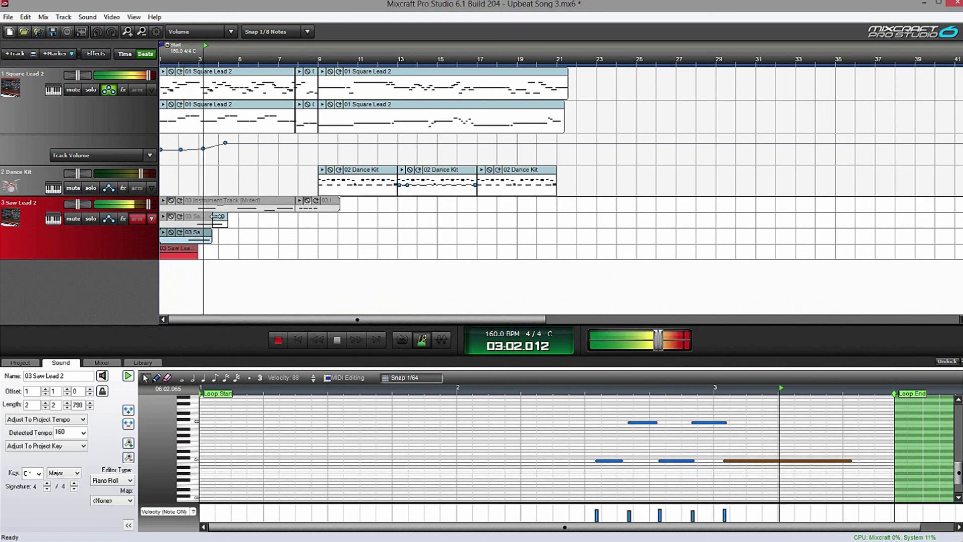
pyautogui.press('space')
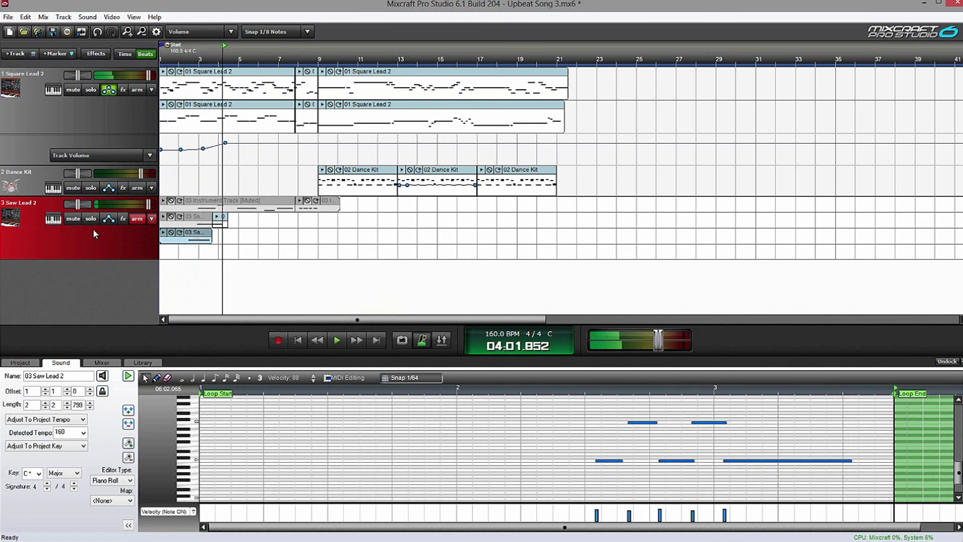
# - Switch the recording mode to Replace and record another pass from the start
pyautogui.rightClick(132, 236)
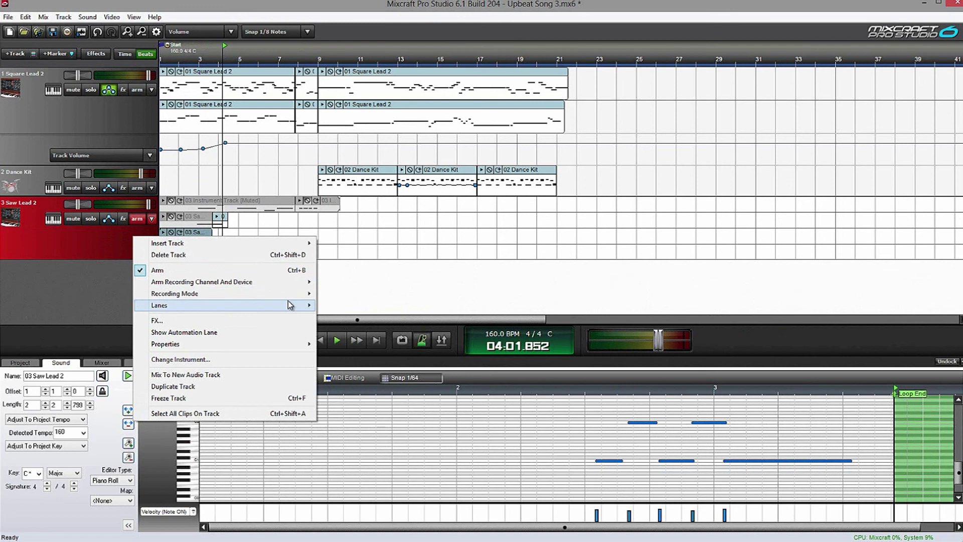
pyautogui.moveTo(291, 294)
pyautogui.click(345, 317)
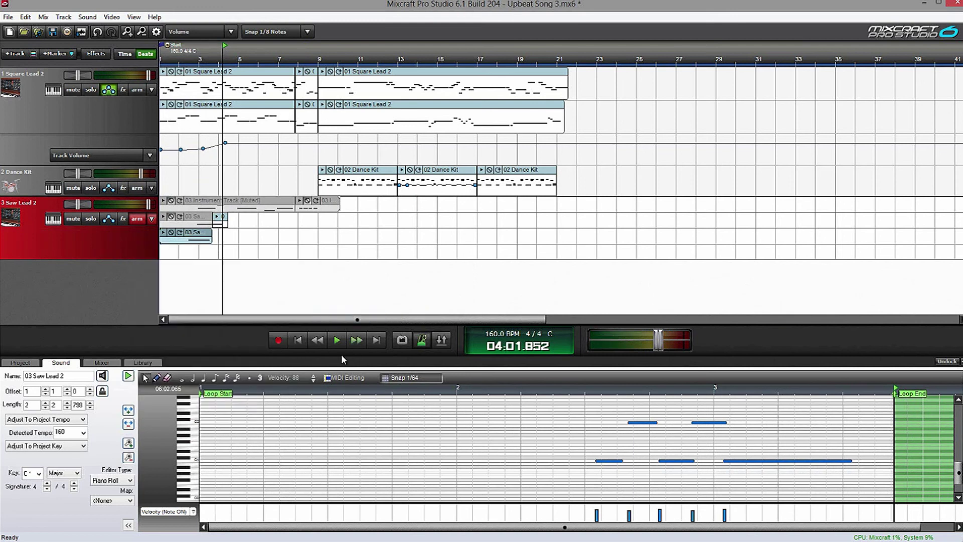
pyautogui.click(299, 340)
pyautogui.press('r')
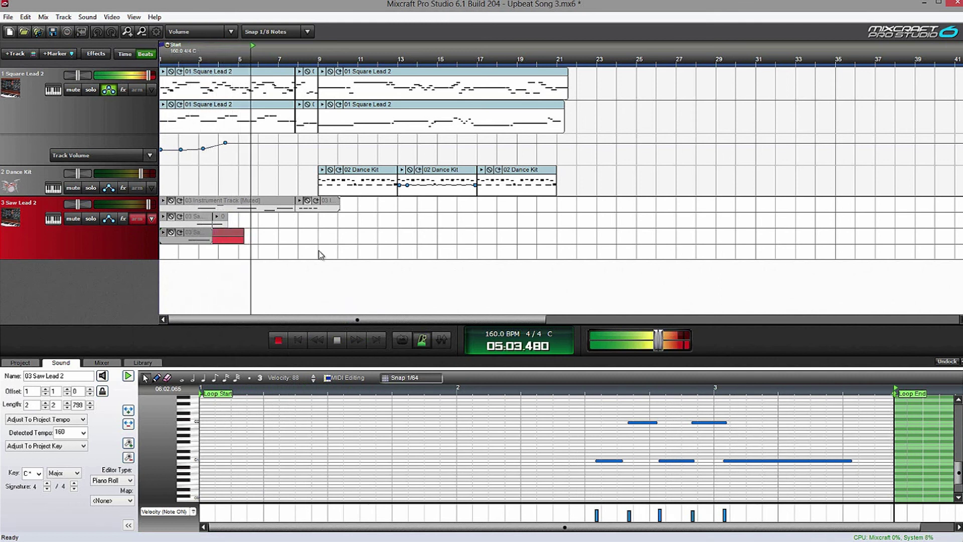
pyautogui.press('space')
# - Select and delete the extra Saw Lead 2 take clips in the lanes
pyautogui.rightClick(311, 234)
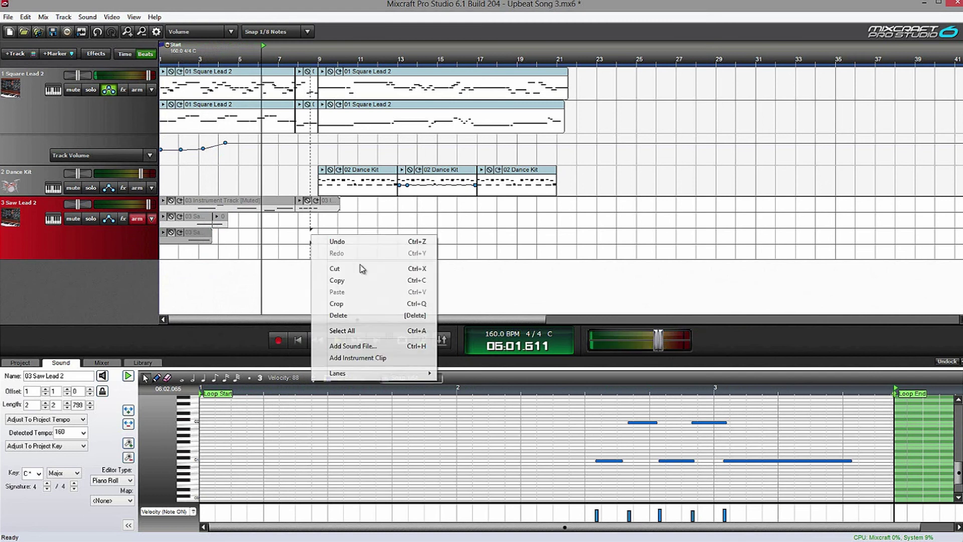
pyautogui.moveTo(406, 373)
pyautogui.click(517, 410)
pyautogui.moveTo(359, 242); pyautogui.dragTo(123, 222)
pyautogui.press('Delete')
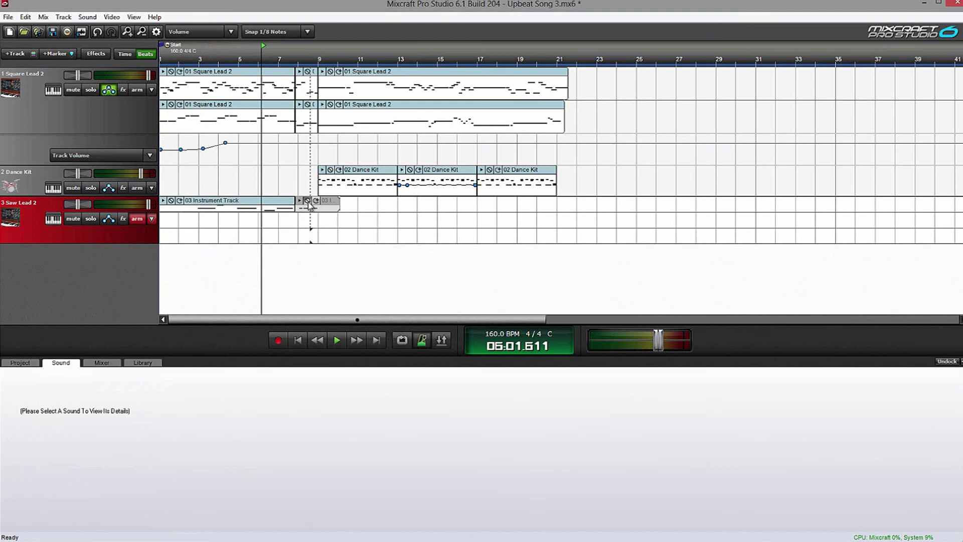
# - Delete the empty lanes under Saw Lead 2 and bring the song start back into view
pyautogui.rightClick(247, 227)
pyautogui.moveTo(361, 365)
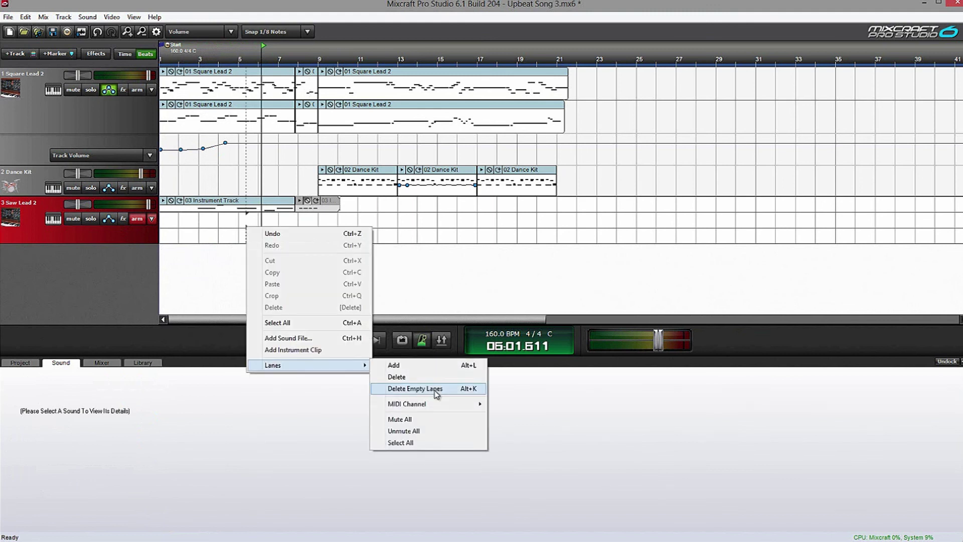
pyautogui.click(436, 393)
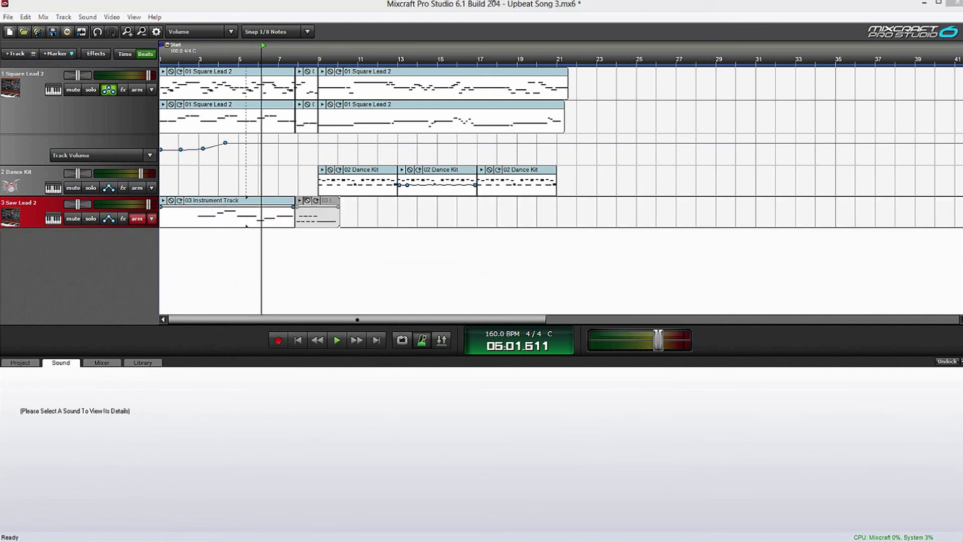
pyautogui.moveTo(257, 323); pyautogui.dragTo(375, 320)
pyautogui.click(375, 320)
pyautogui.scroll(4, 335, 267)
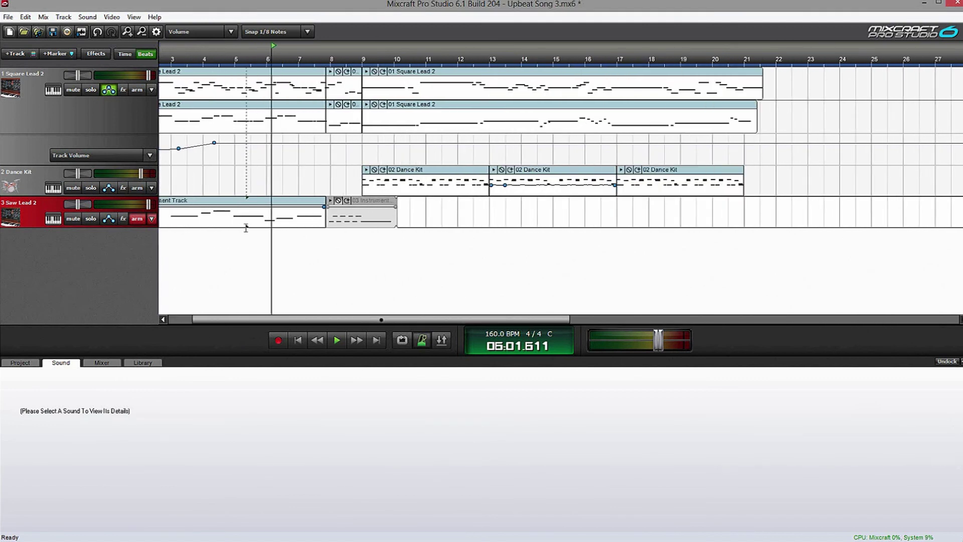
# - Copy the bar-9 Dance Kit clip and paste copies at bars 1 and 5
pyautogui.click(594, 179)
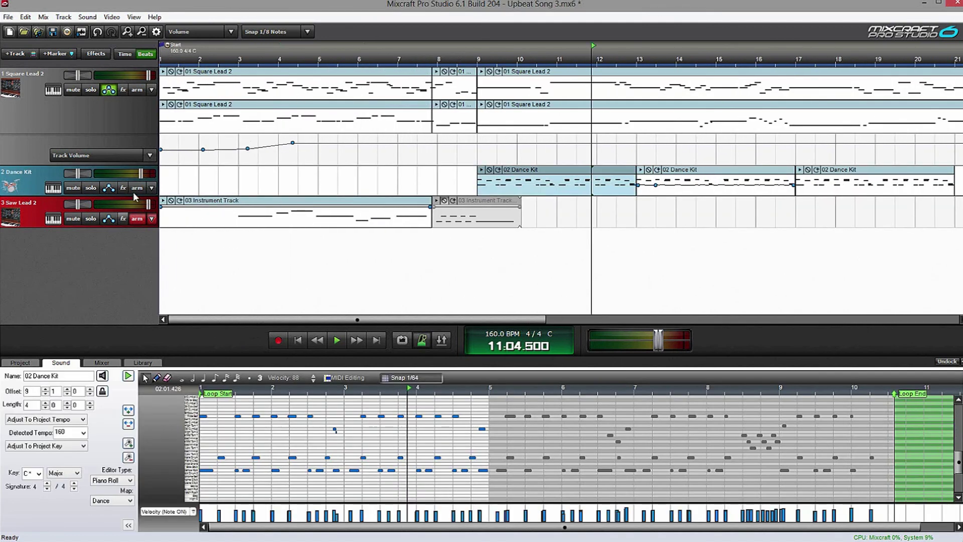
pyautogui.hotkey('ctrl', 'c')
pyautogui.click(166, 183)
pyautogui.hotkey('ctrl', 'v')
pyautogui.moveTo(195, 178); pyautogui.dragTo(190, 178)
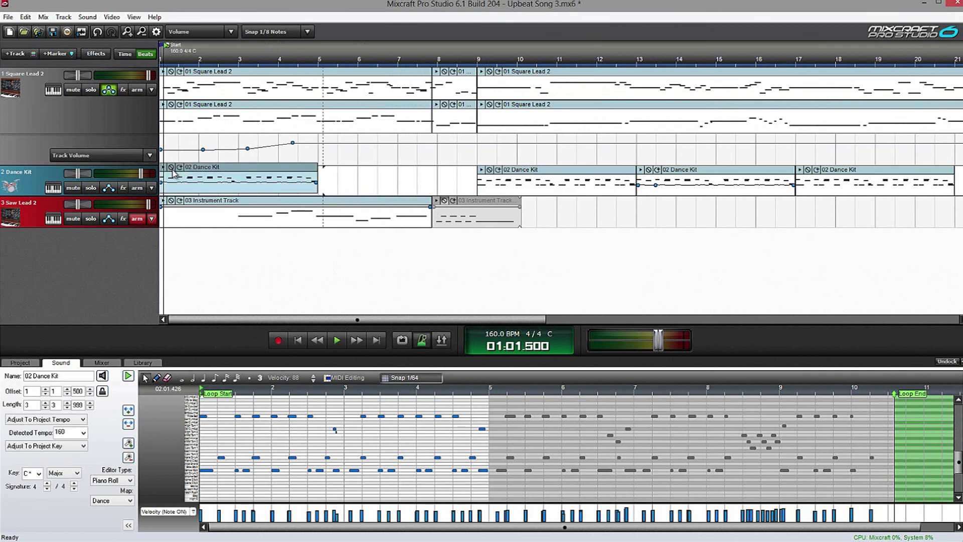
pyautogui.click(319, 183)
pyautogui.hotkey('ctrl', 'v')
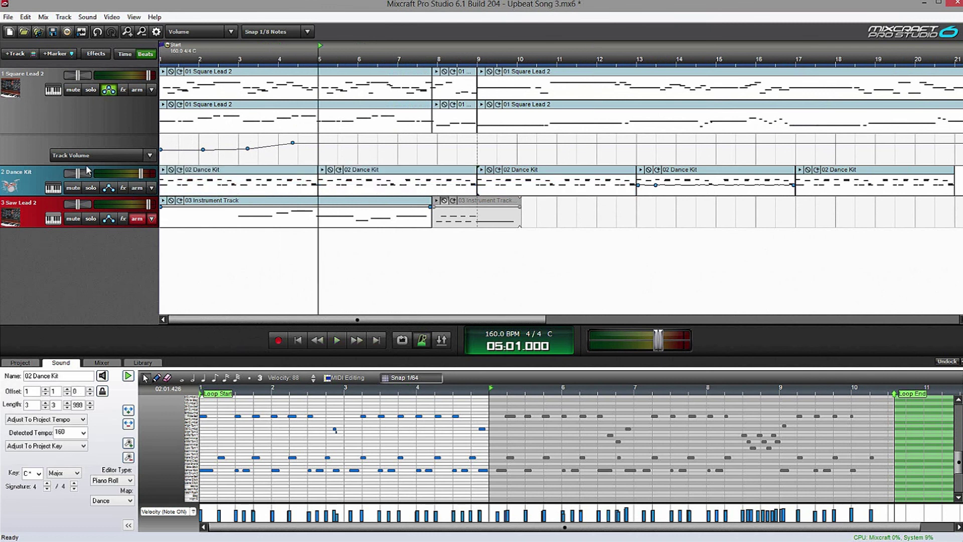
# - Boost the Dance Kit's low EQ in the mixer and play the song from the start
pyautogui.click(102, 362)
pyautogui.moveTo(184, 398); pyautogui.dragTo(184, 396)
pyautogui.click(298, 309)
pyautogui.press('space')
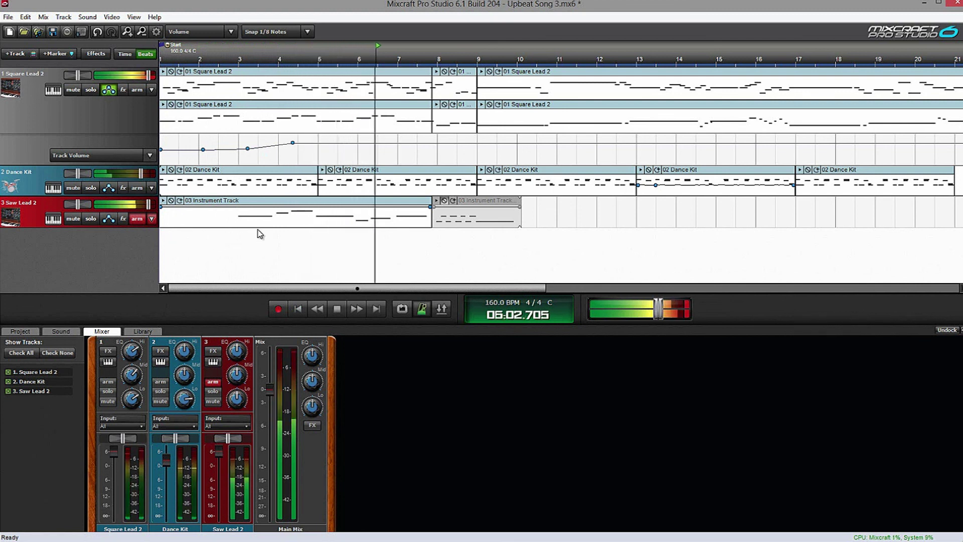
# - Stop playback at about 06:02
pyautogui.press('space')
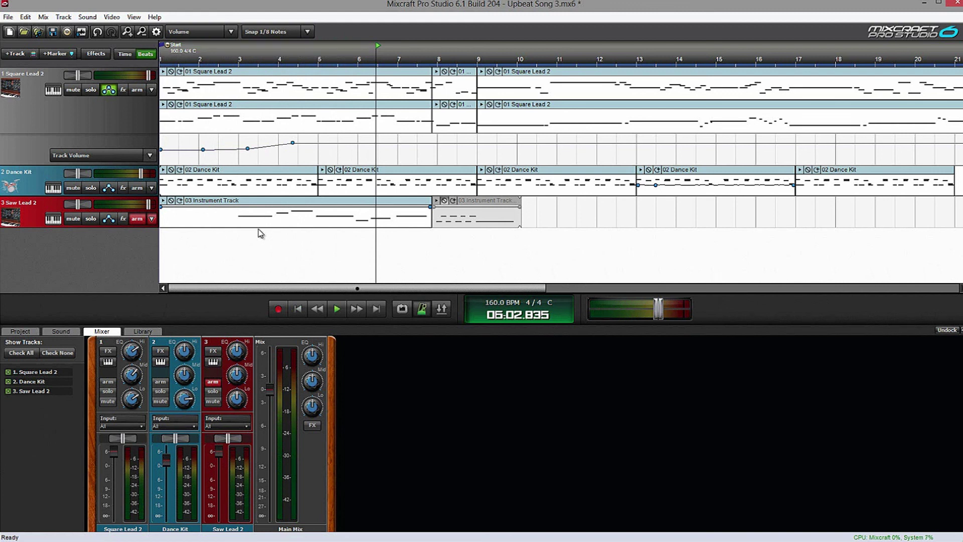
# - Open the first Dance Kit clip in the note editor and select its Dance Kick notes
pyautogui.doubleClick(278, 180)
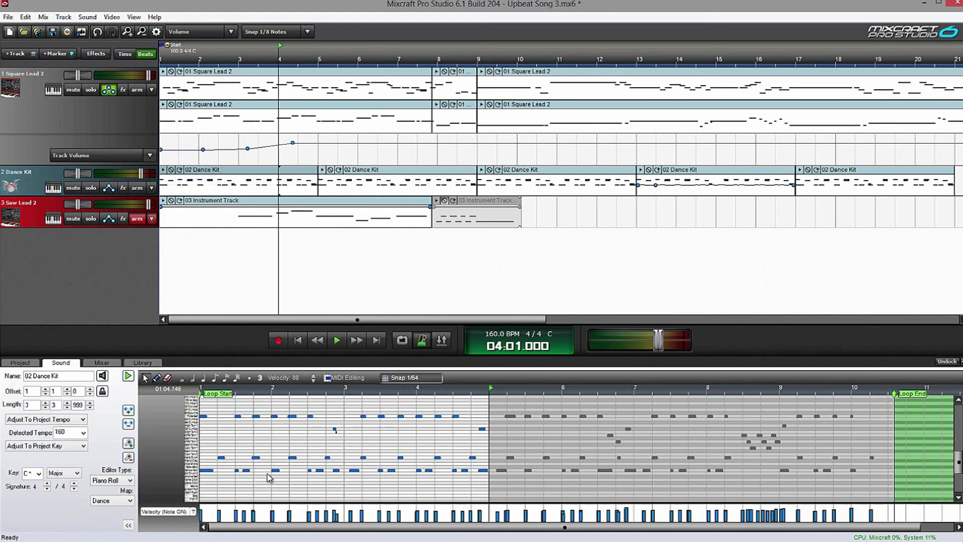
pyautogui.moveTo(479, 527); pyautogui.dragTo(436, 527)
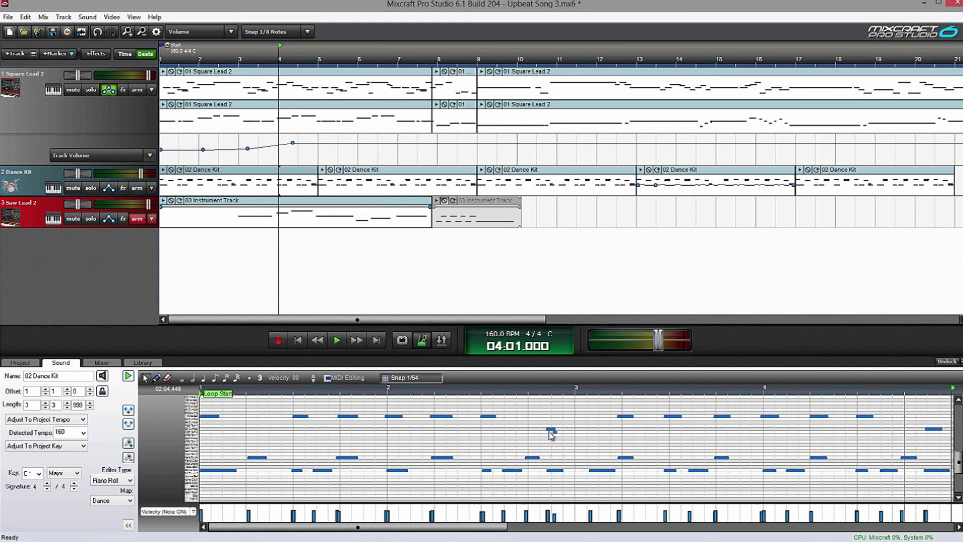
pyautogui.click(556, 433)
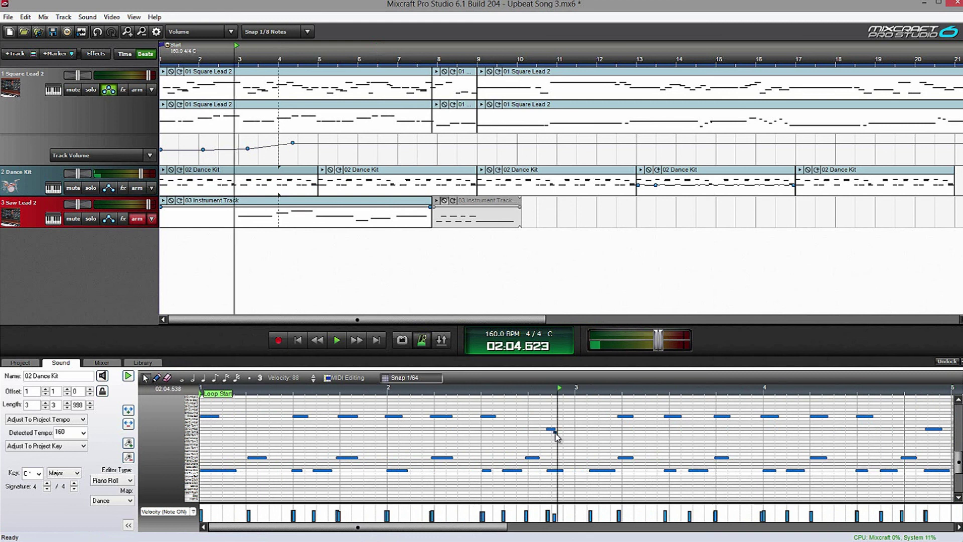
pyautogui.scroll(-3, 569, 432)
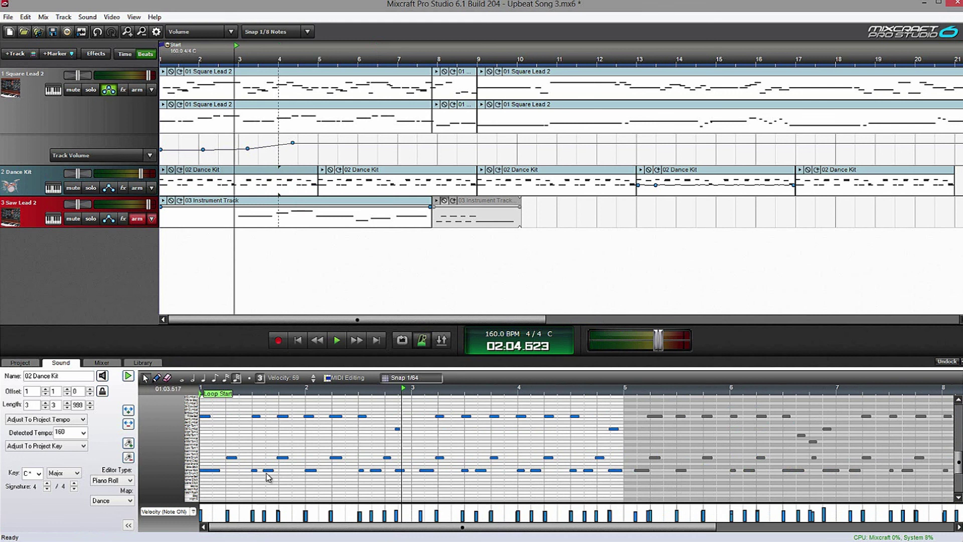
pyautogui.click(270, 470)
pyautogui.click(255, 470)
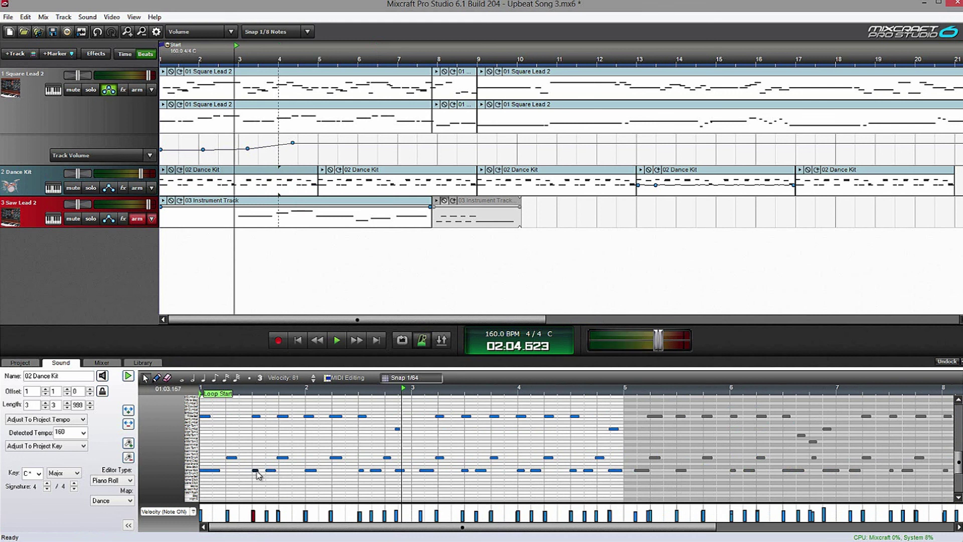
pyautogui.scroll(-2, 294, 190)
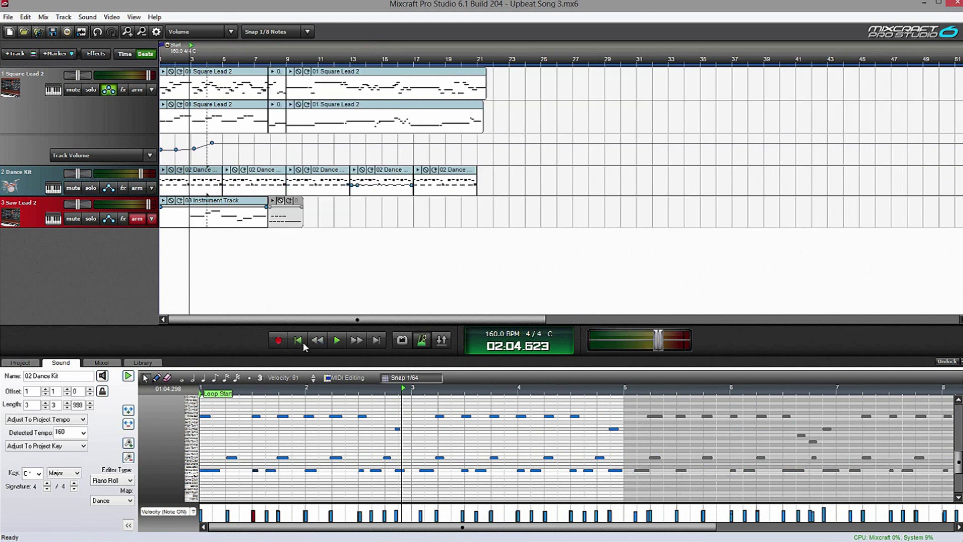
pyautogui.scroll(2, 245, 260)
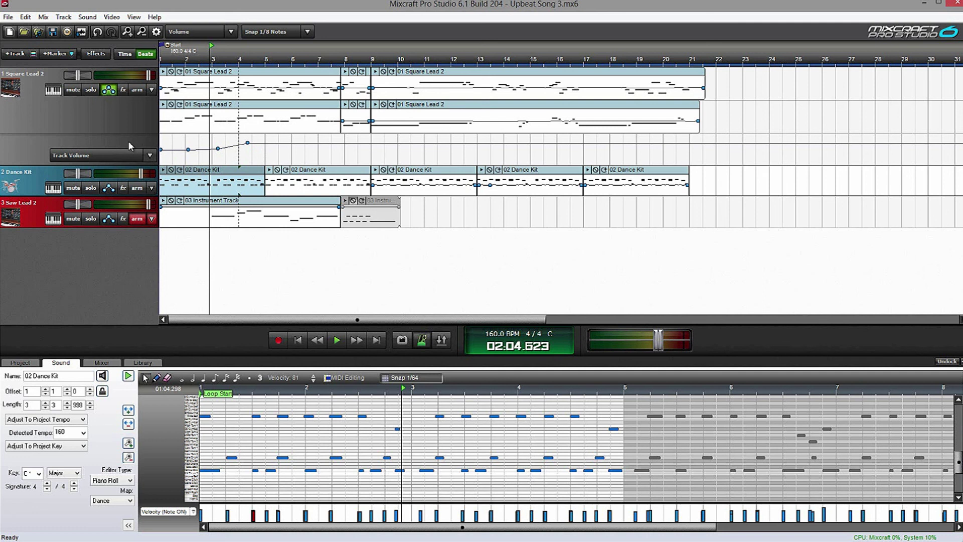
pyautogui.click(478, 219)
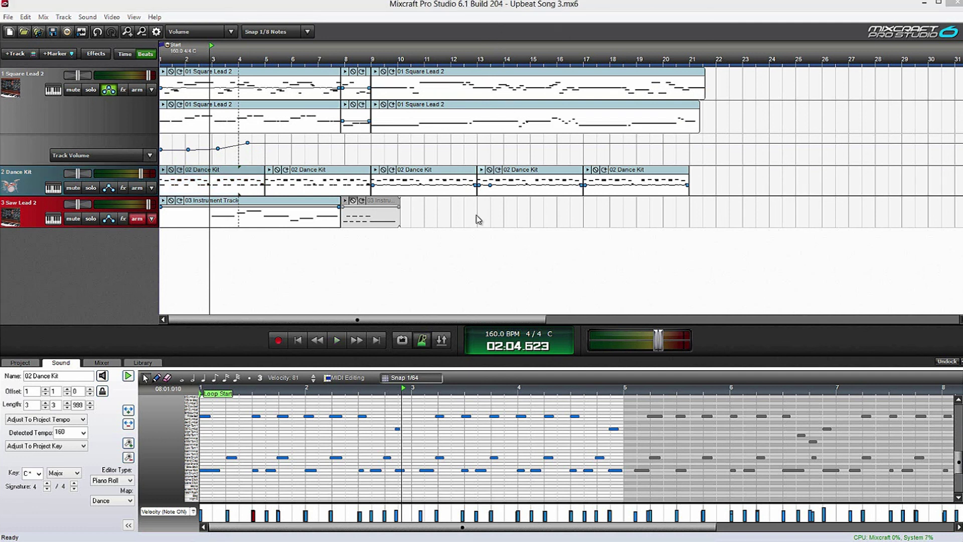